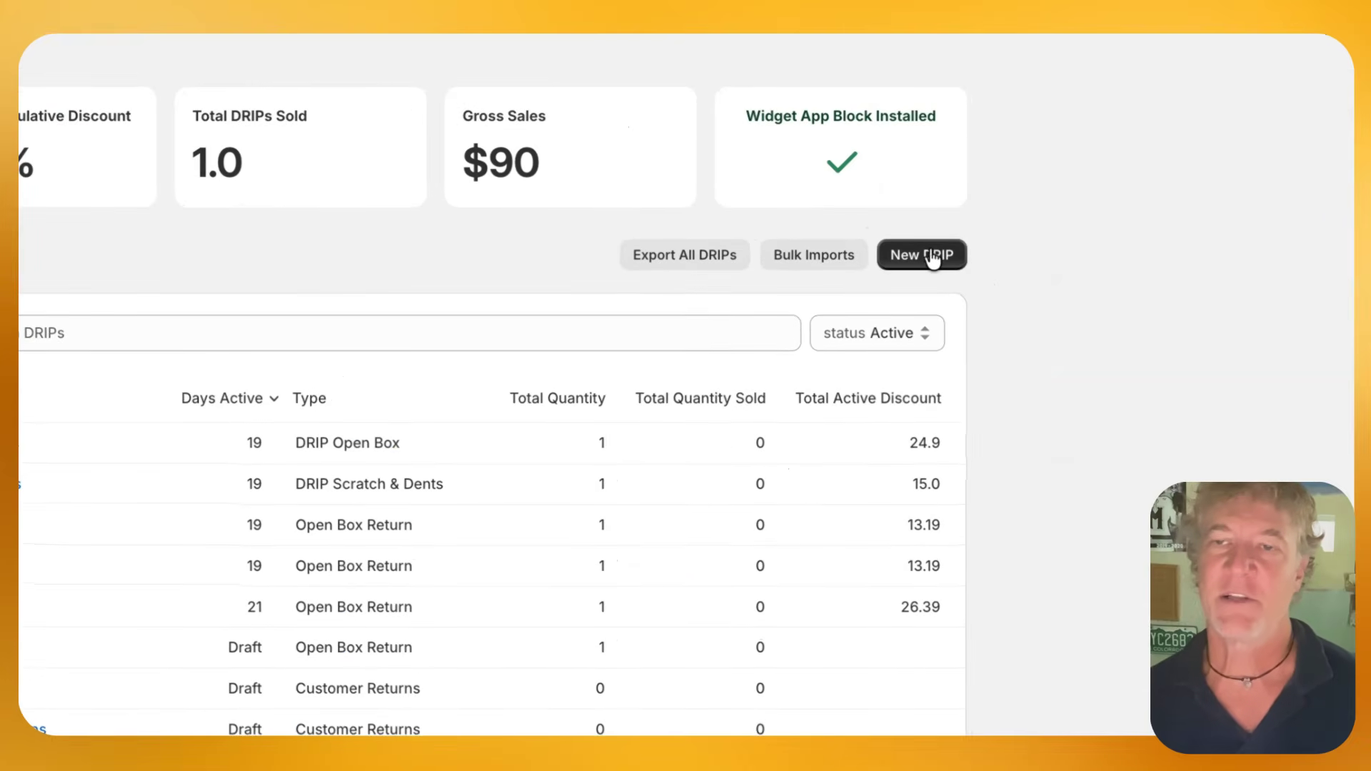
# Open the Warehouse Import September DRIP and review the imported products, their quality ratings and quantities
pyautogui.click(933, 258)
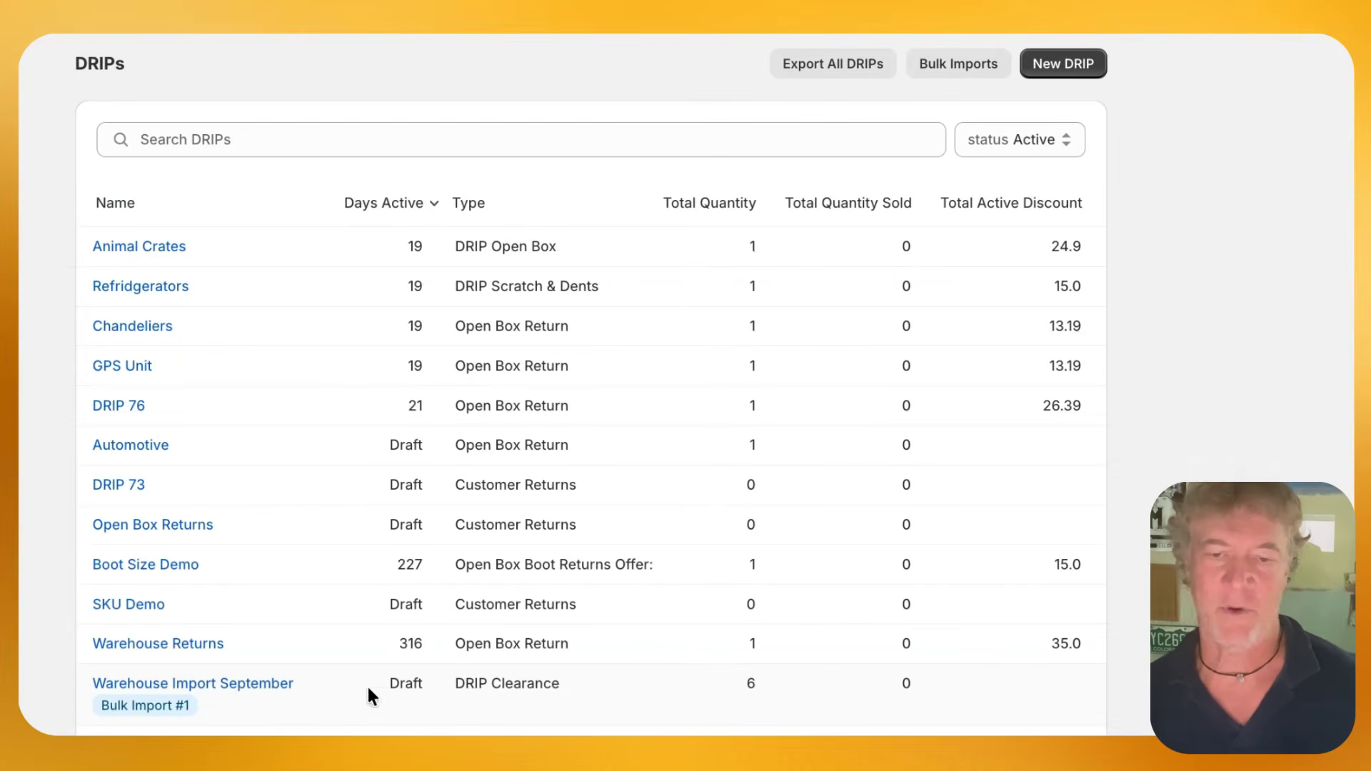
pyautogui.click(264, 685)
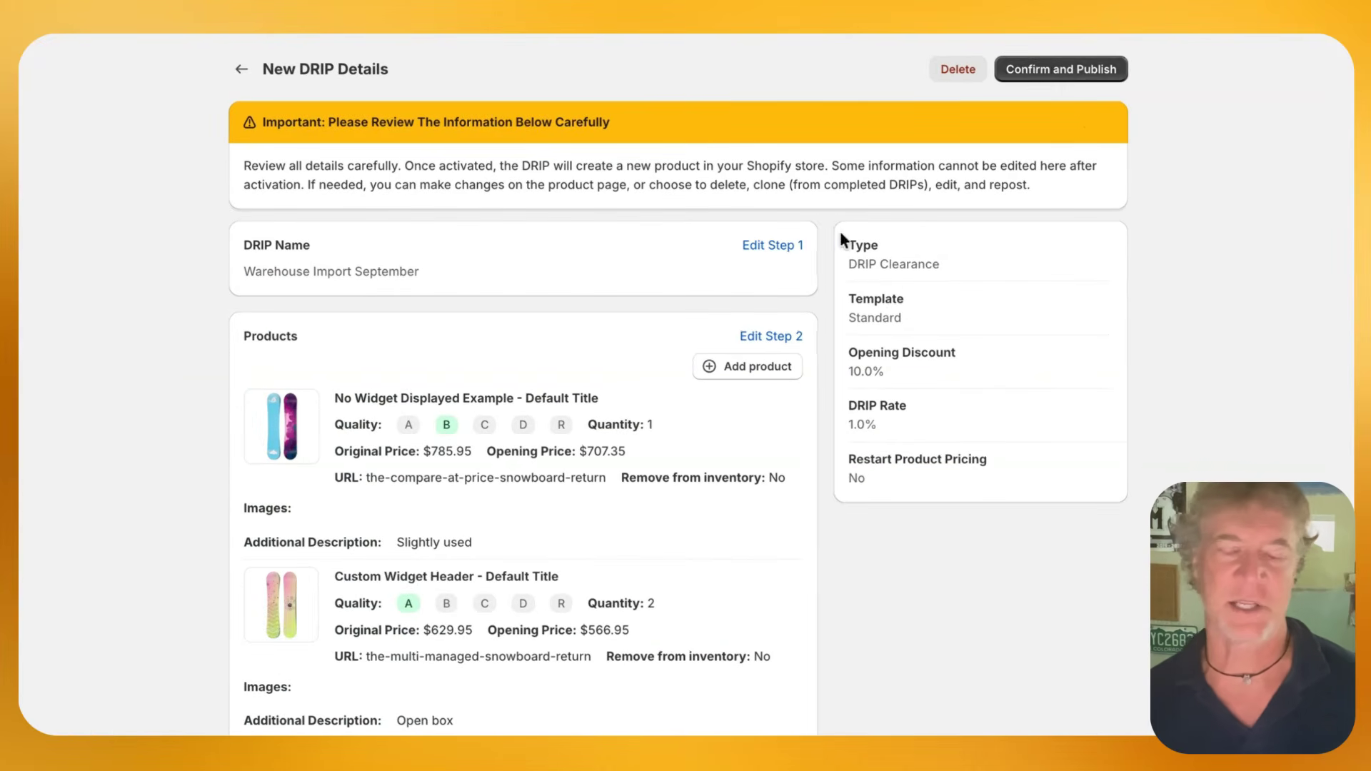
pyautogui.scroll(-4, 610, 678)
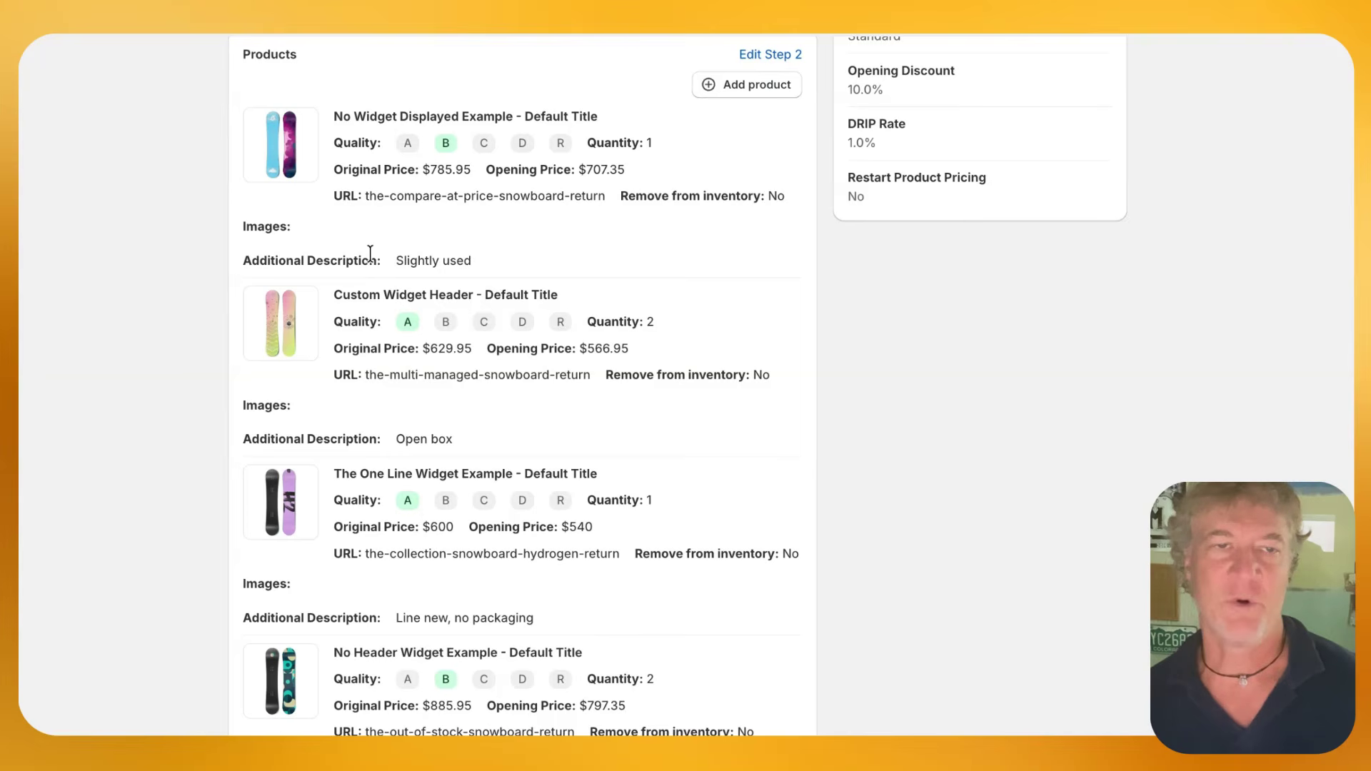
pyautogui.moveTo(657, 320); pyautogui.dragTo(614, 314)
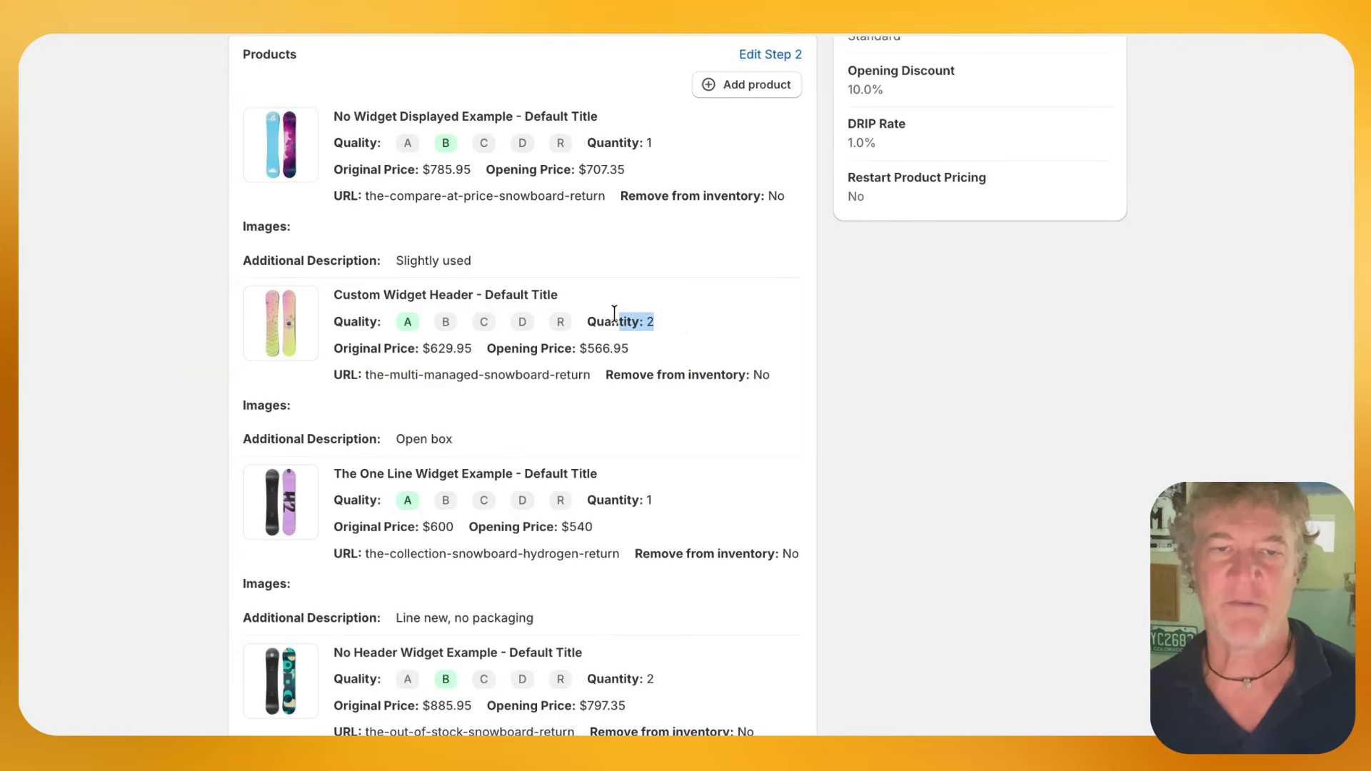
pyautogui.click(716, 319)
pyautogui.scroll(3, 781, 341)
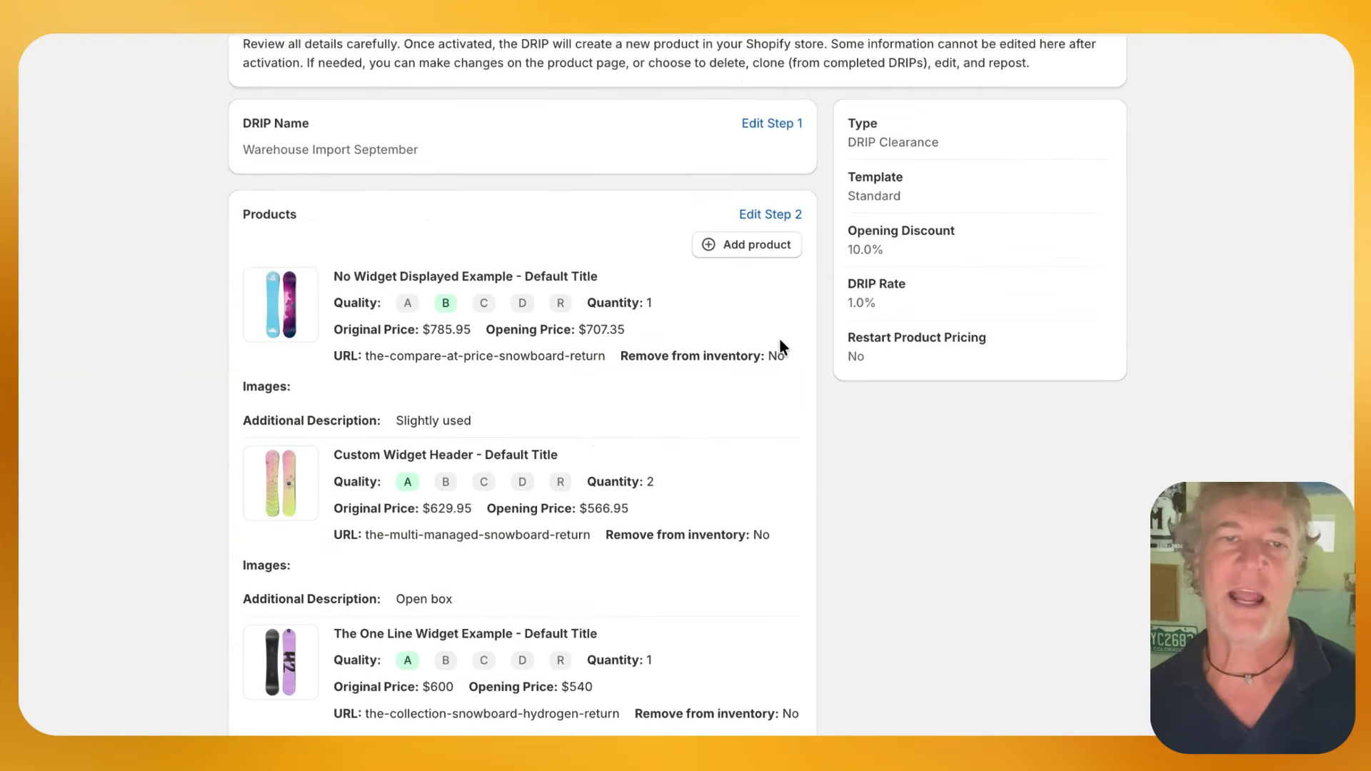
# View the product picker for adding to the imported DRIP, close it without selecting anything, and return to the DRIPs list
pyautogui.click(737, 297)
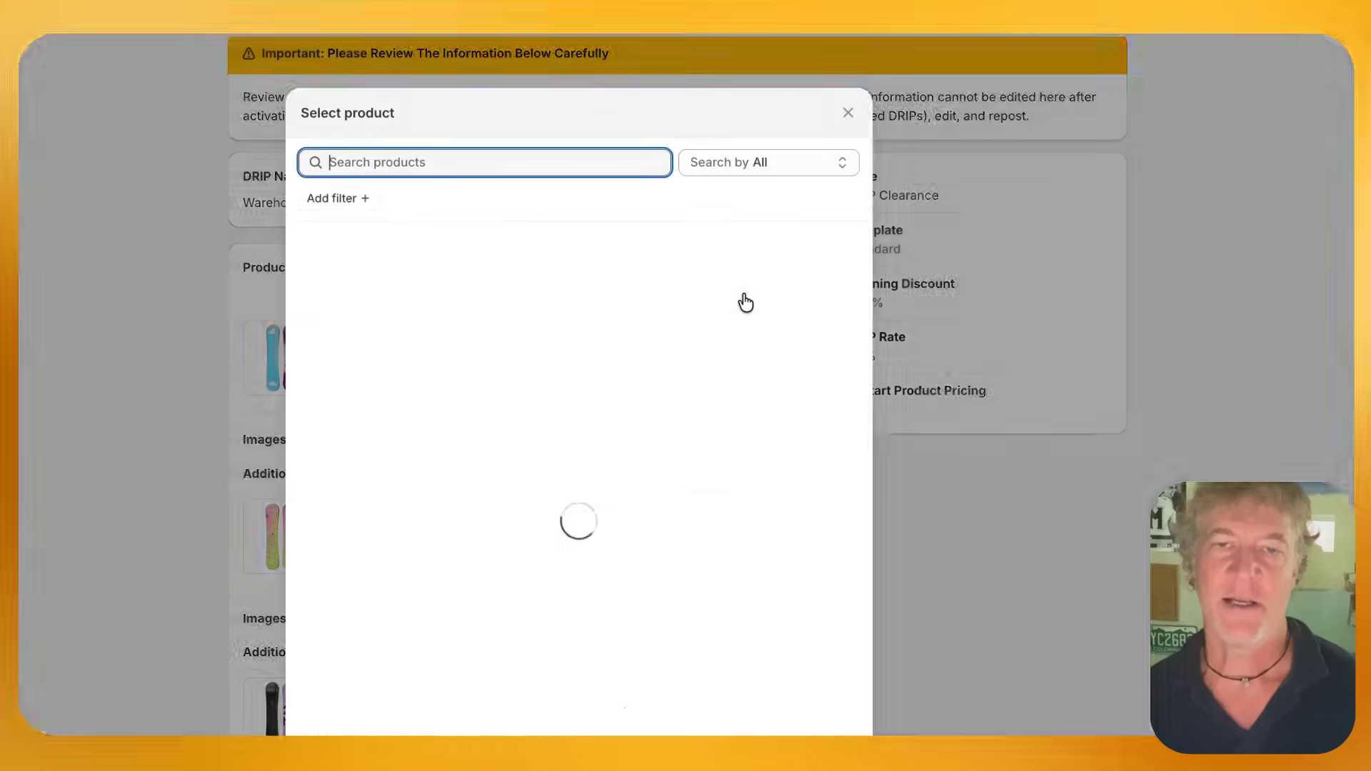
pyautogui.click(847, 113)
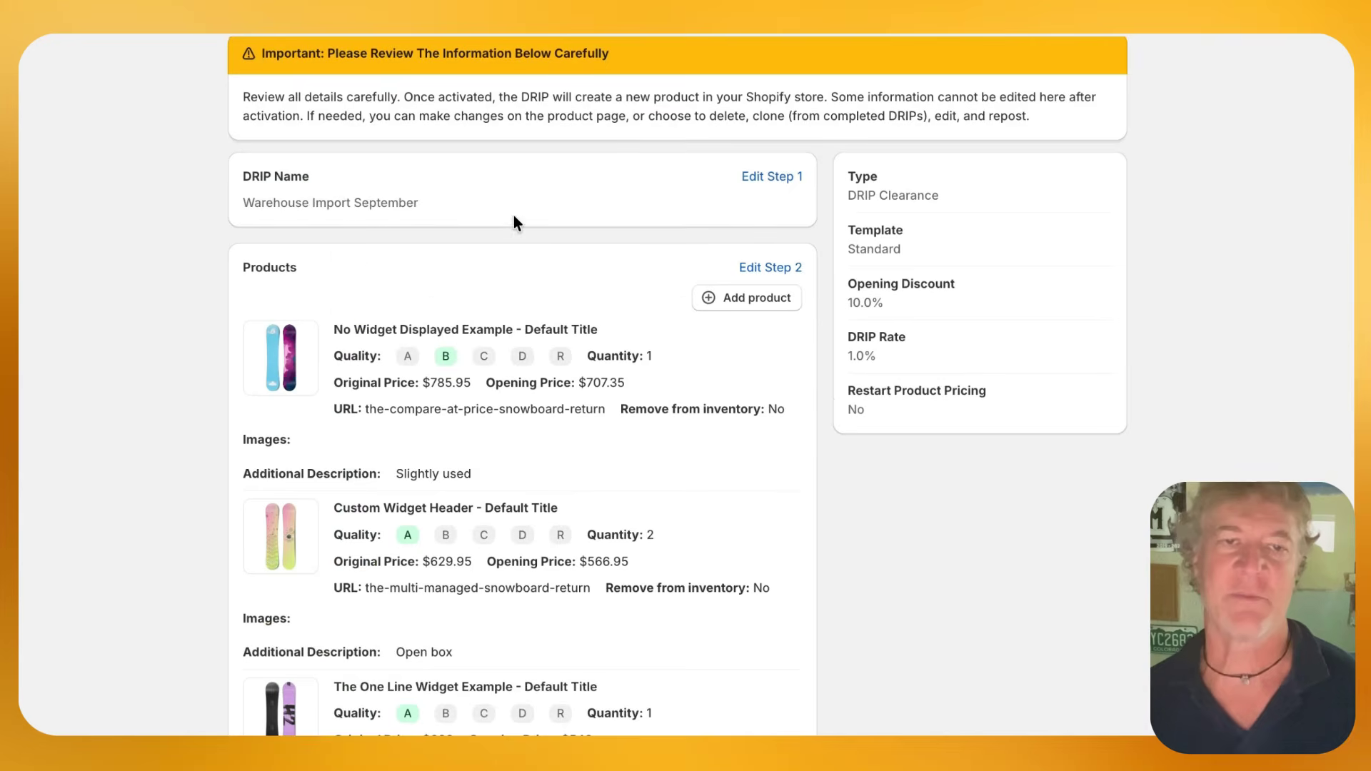
pyautogui.scroll(1, 514, 220)
pyautogui.click(240, 70)
# Create a new DRIP and add the Chandelier product to it
pyautogui.click(1083, 196)
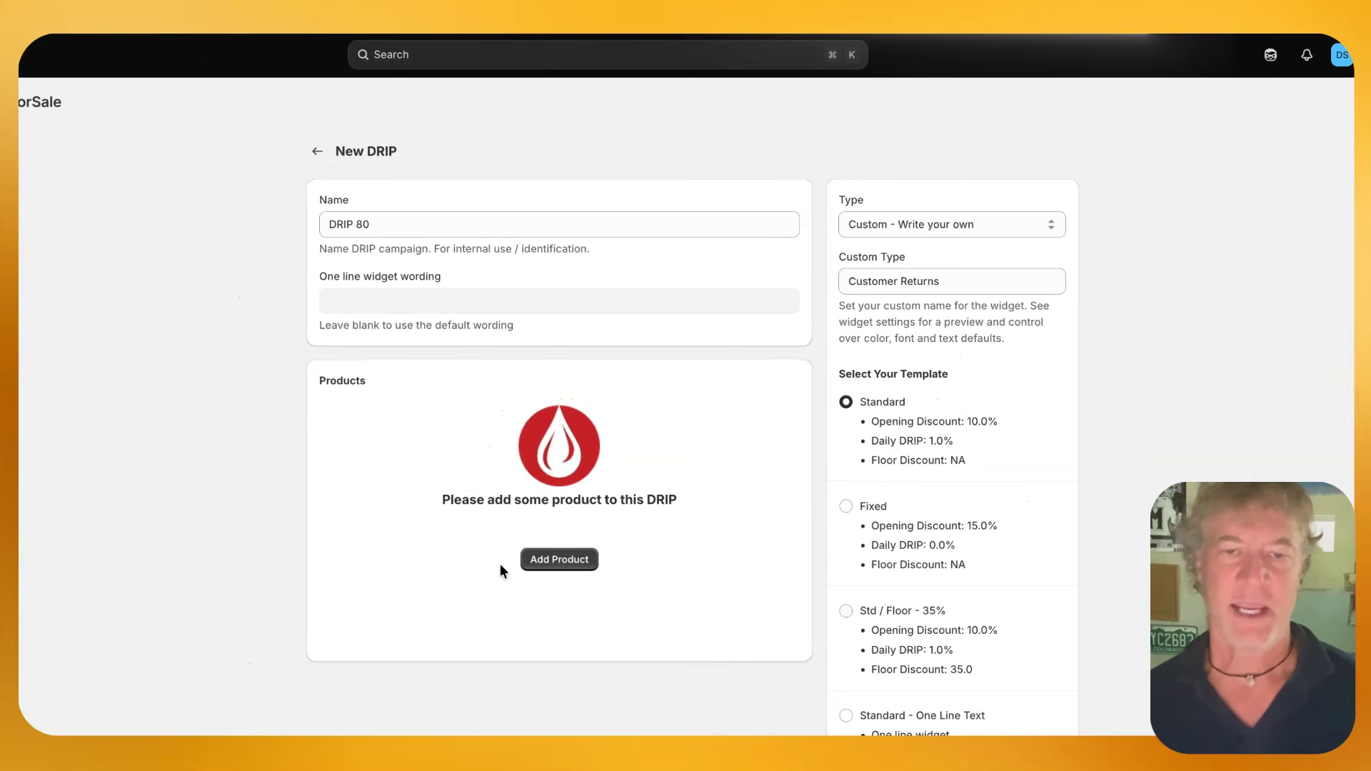
pyautogui.click(550, 560)
pyautogui.click(376, 306)
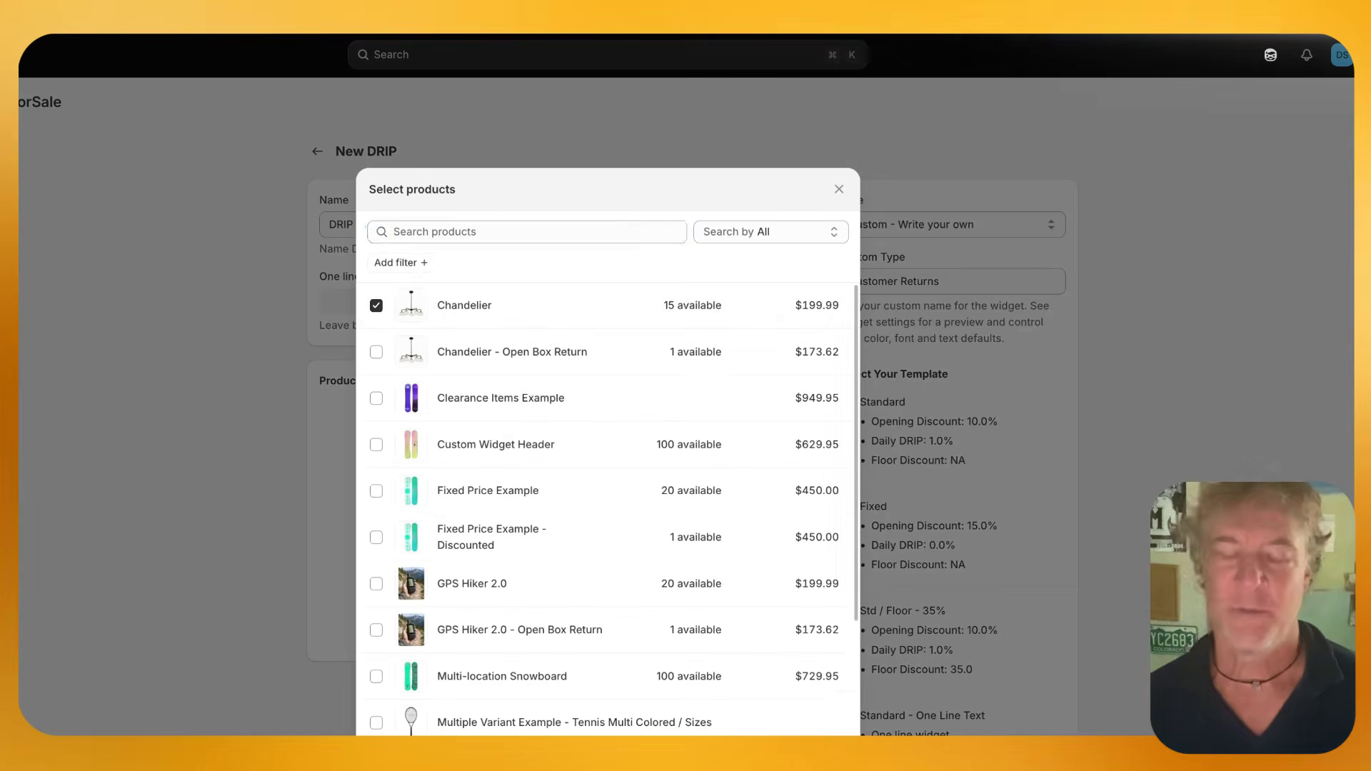
pyautogui.click(842, 730)
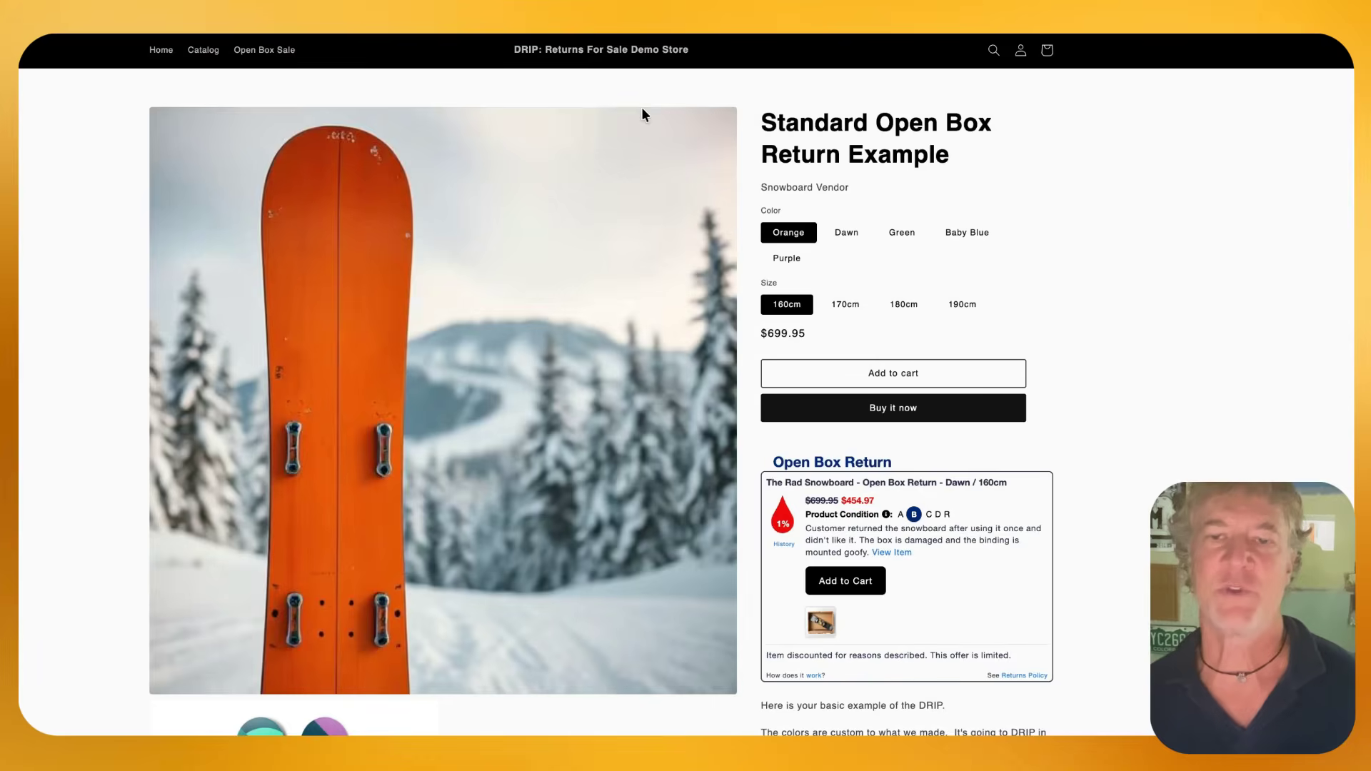
# Examine the widget heading on the storefront page of the Standard Open Box Return Example
pyautogui.moveTo(906, 468); pyautogui.dragTo(771, 461)
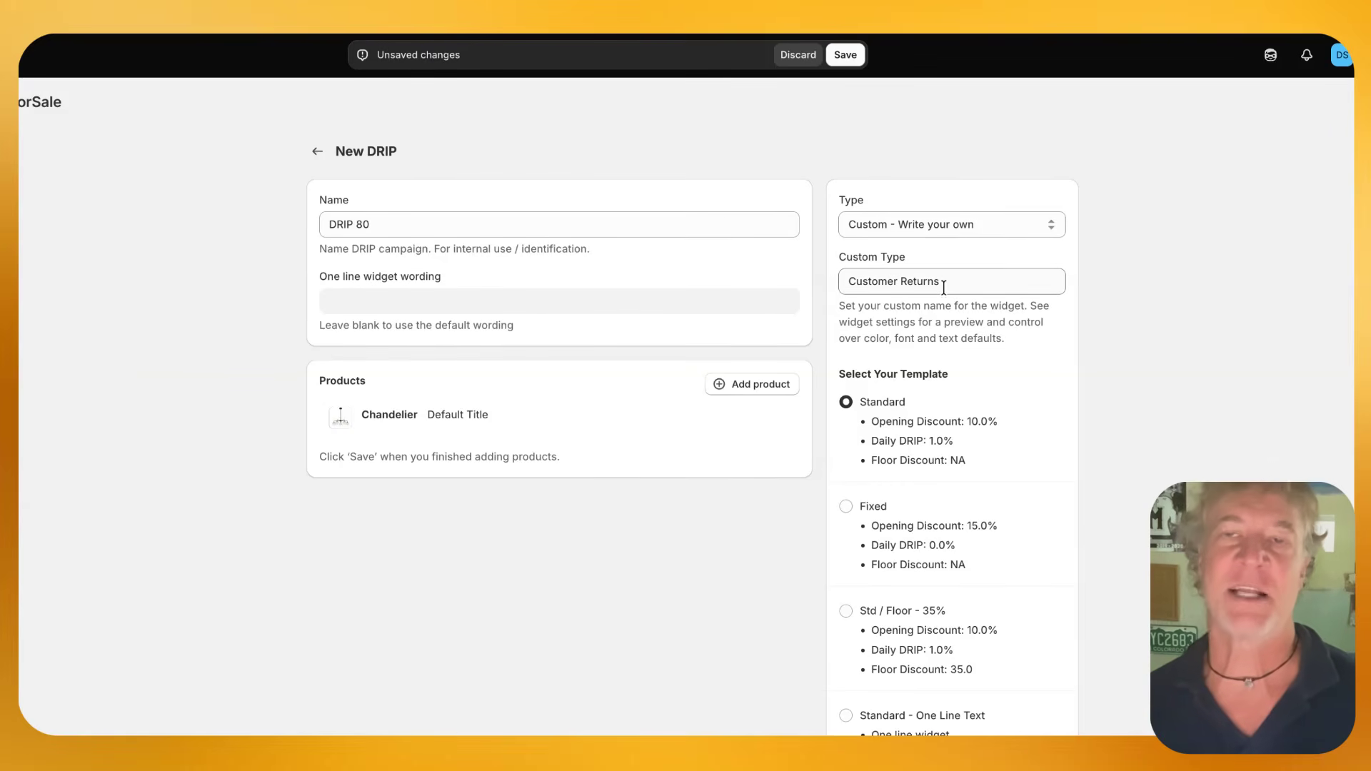
pyautogui.click(582, 329)
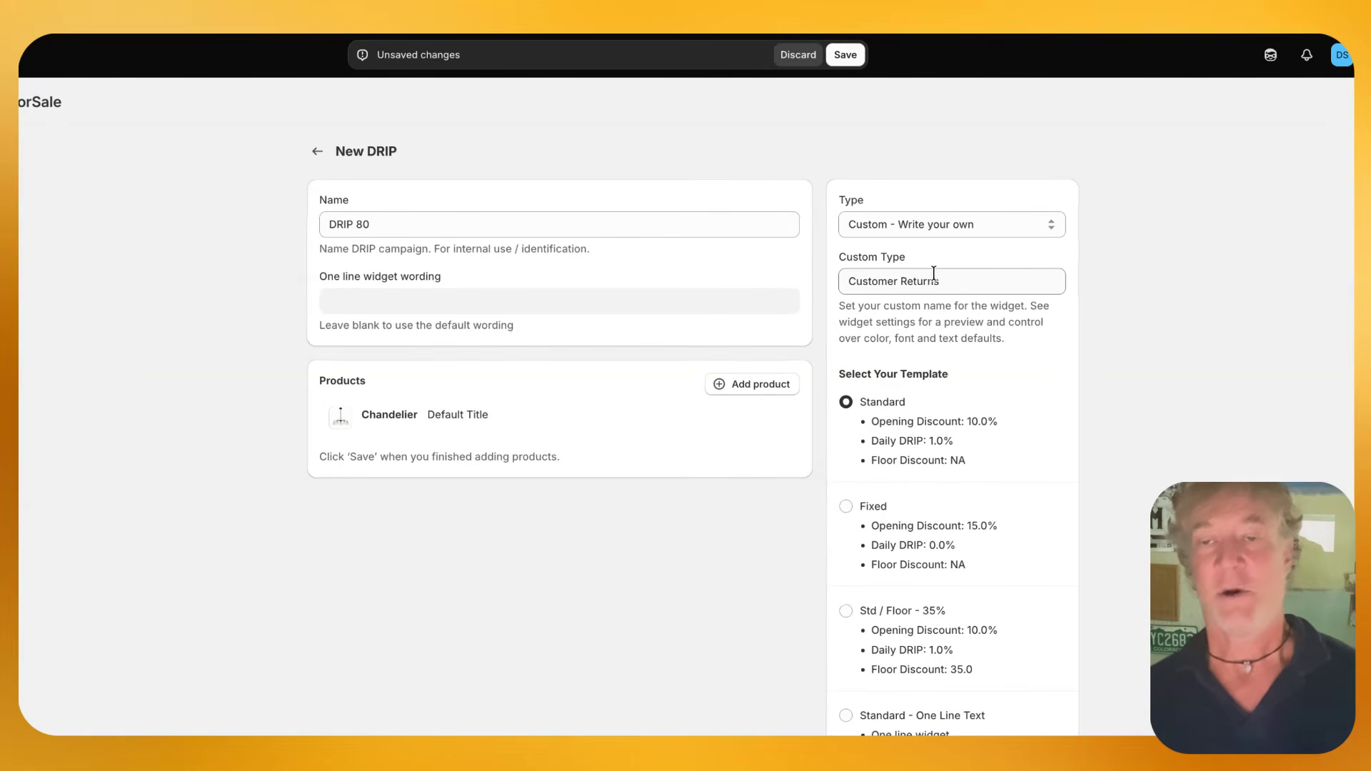
# Keep the DRIP type as Custom - Write your own and set the custom type to "Last Year's Models"
pyautogui.click(987, 222)
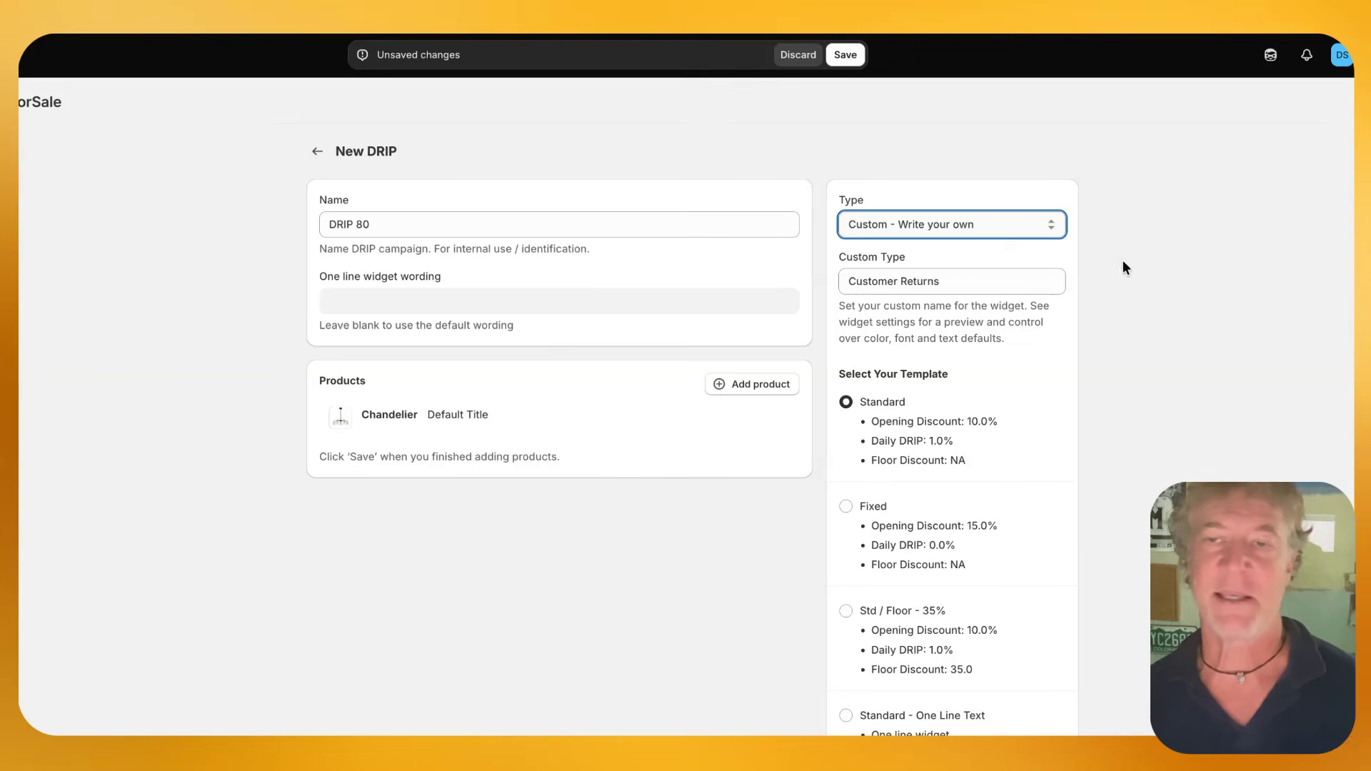
pyautogui.moveTo(967, 287); pyautogui.dragTo(841, 276)
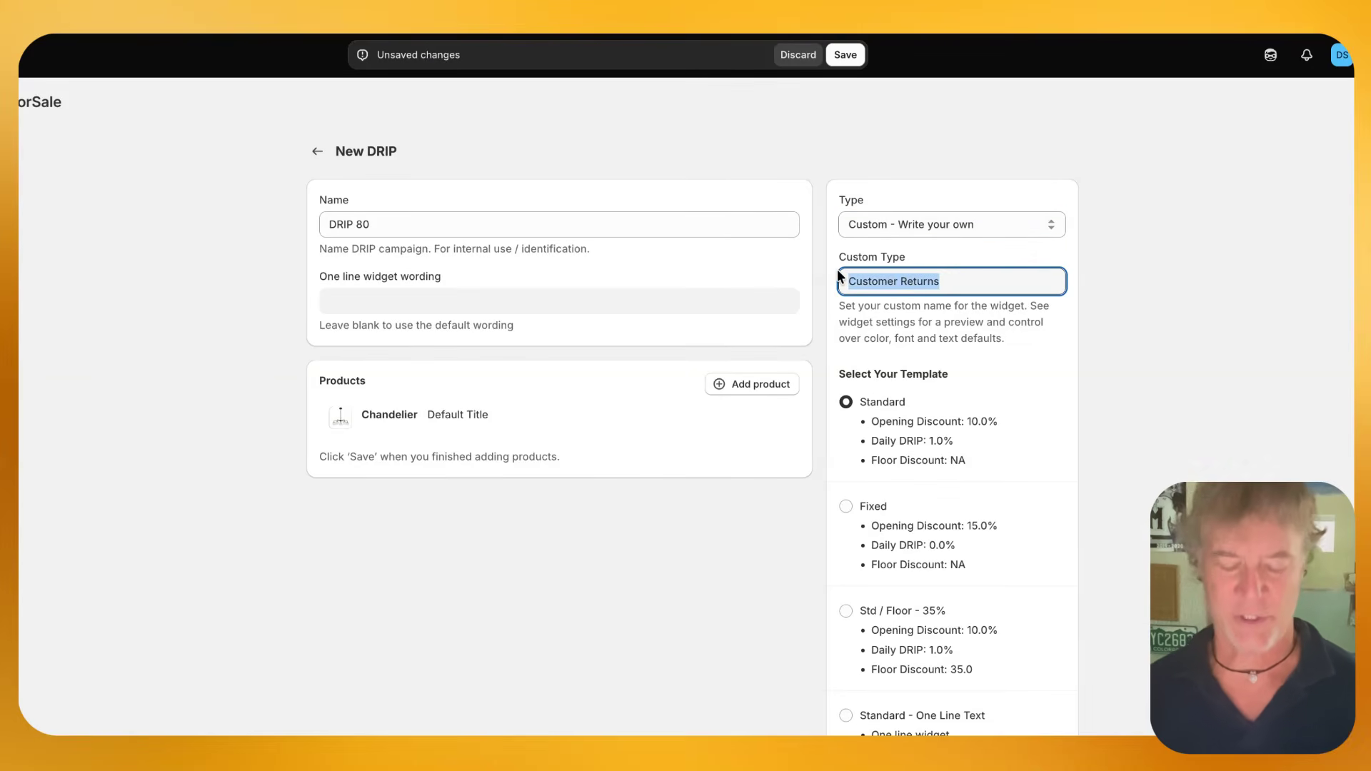
pyautogui.write("Last Year's ")
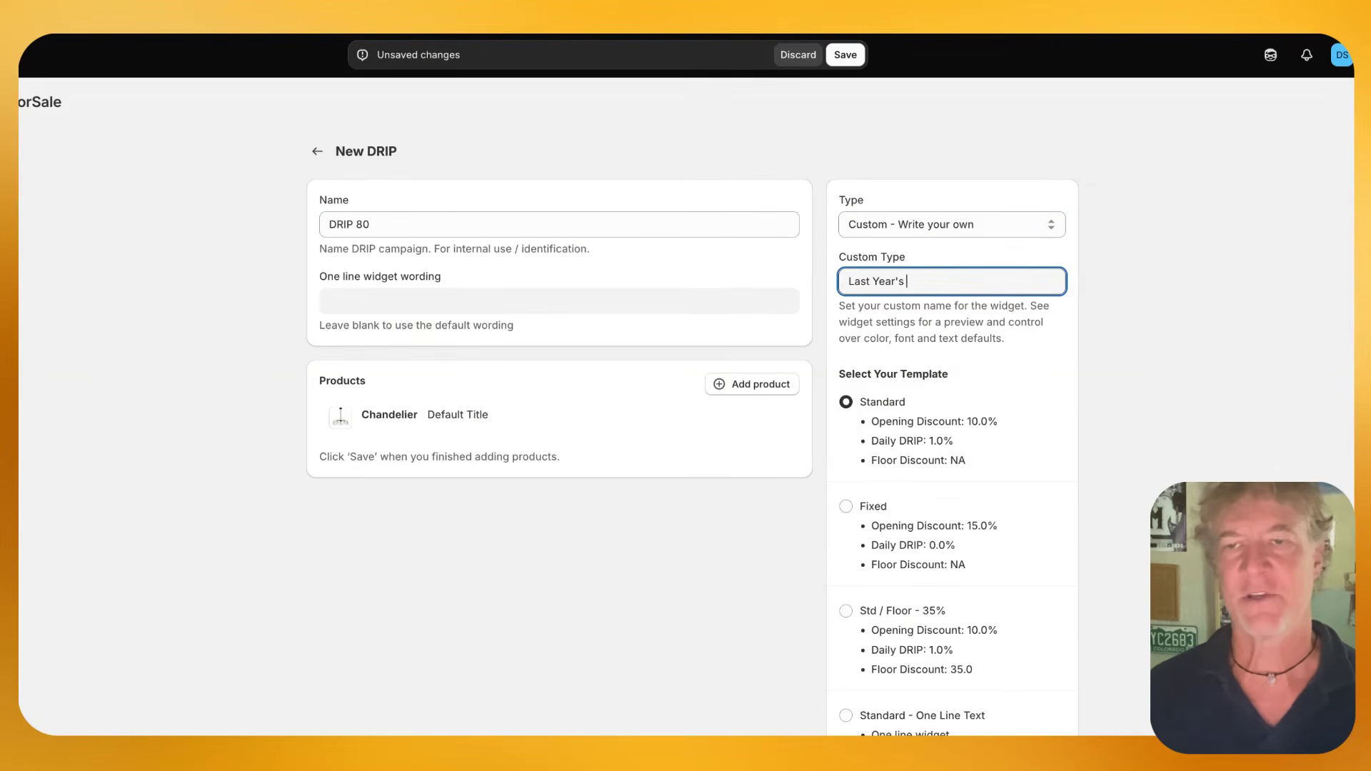
pyautogui.write('Models')
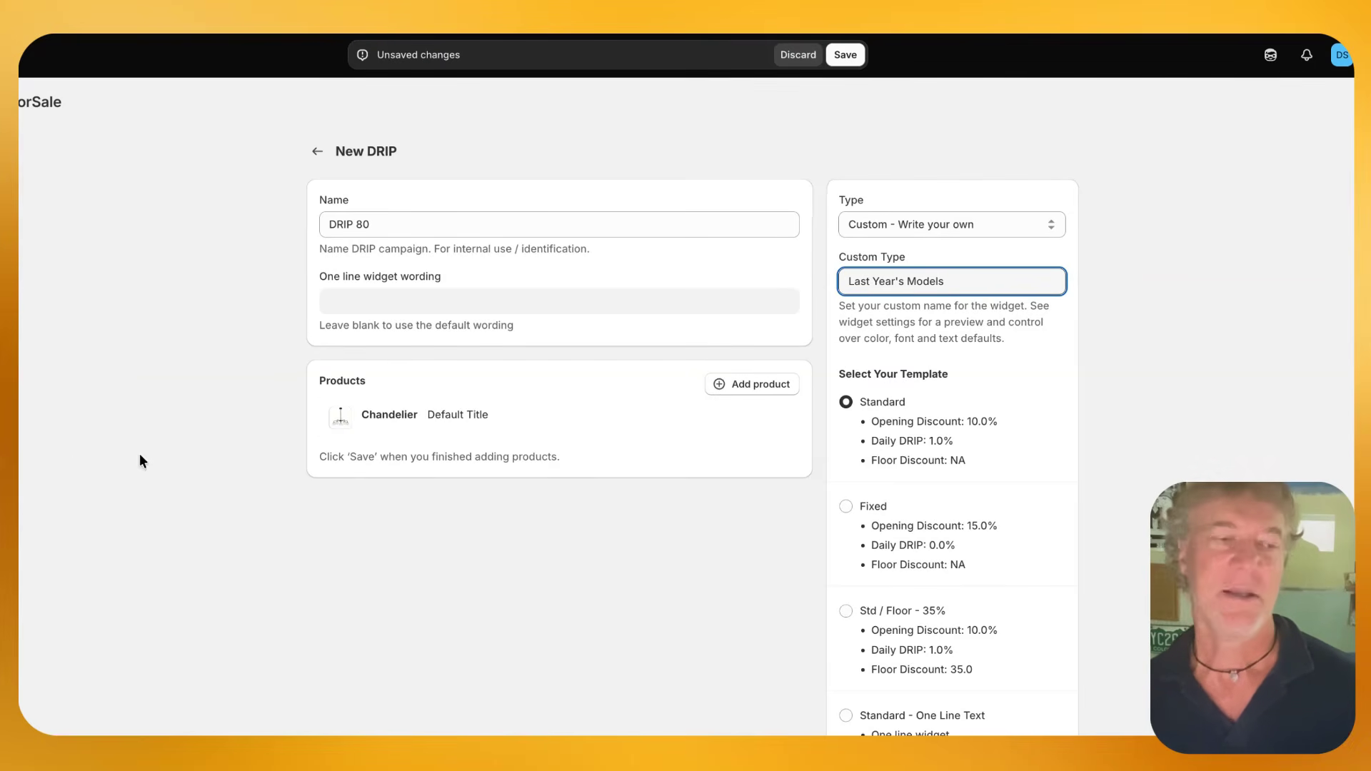
# Choose the Fixed template for the DRIP and save it
pyautogui.scroll(-2, 968, 484)
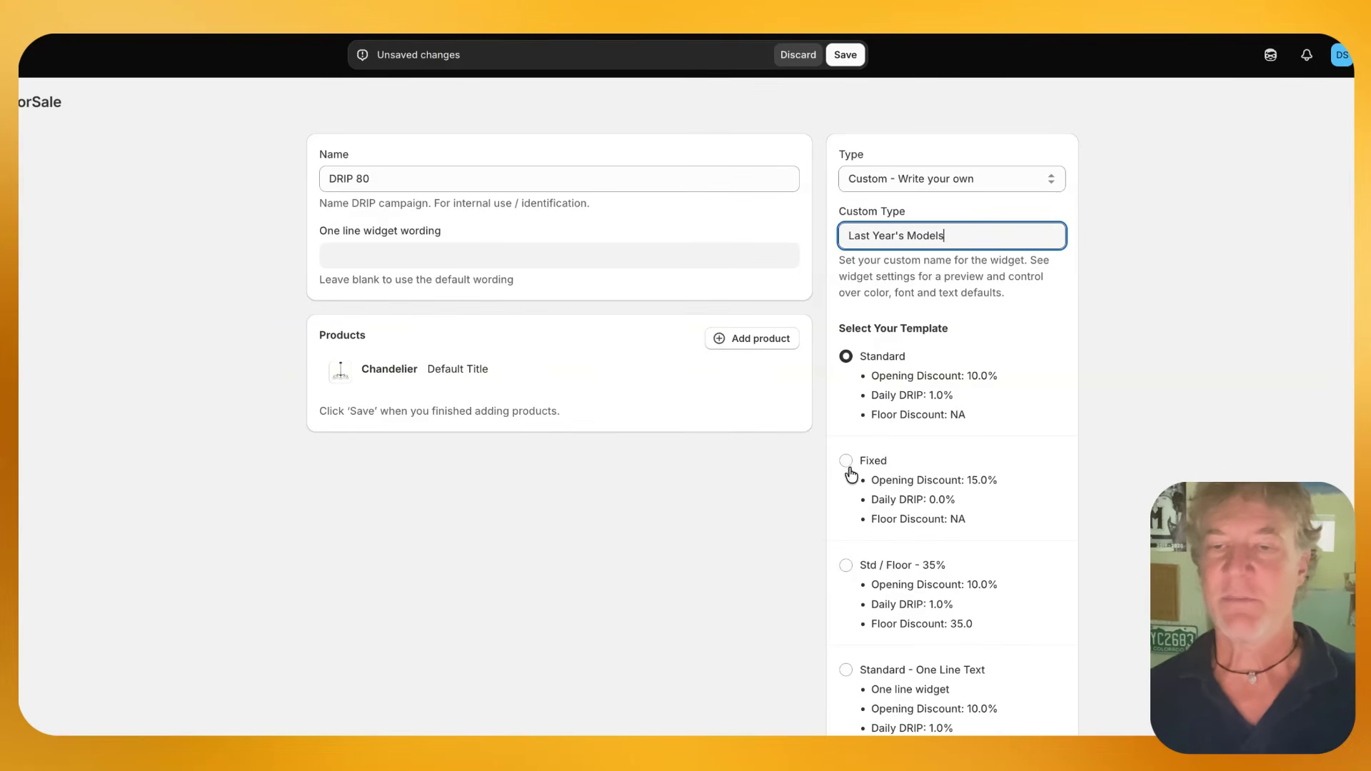
pyautogui.click(846, 462)
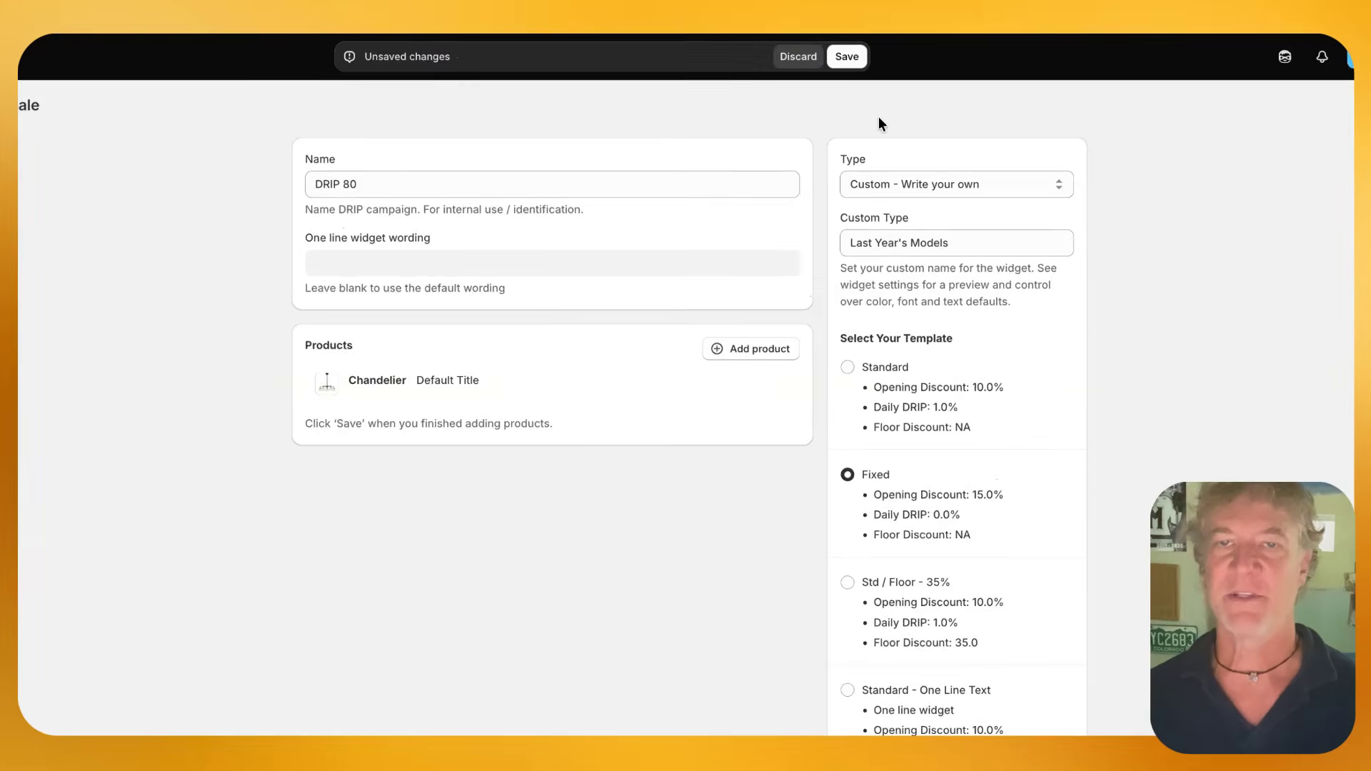
pyautogui.click(856, 57)
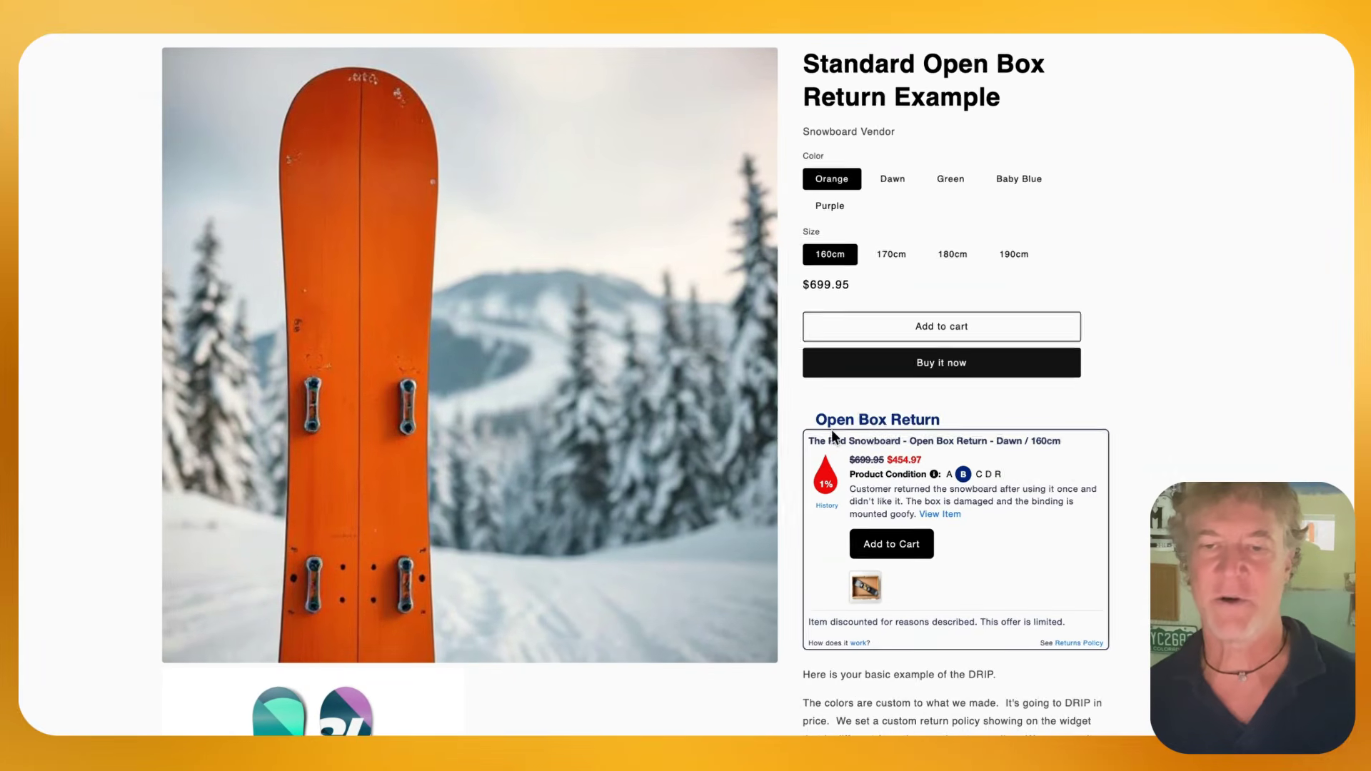
# View the discounted Rad Snowboard item from the storefront widget and examine the suffix in its product title
pyautogui.click(951, 515)
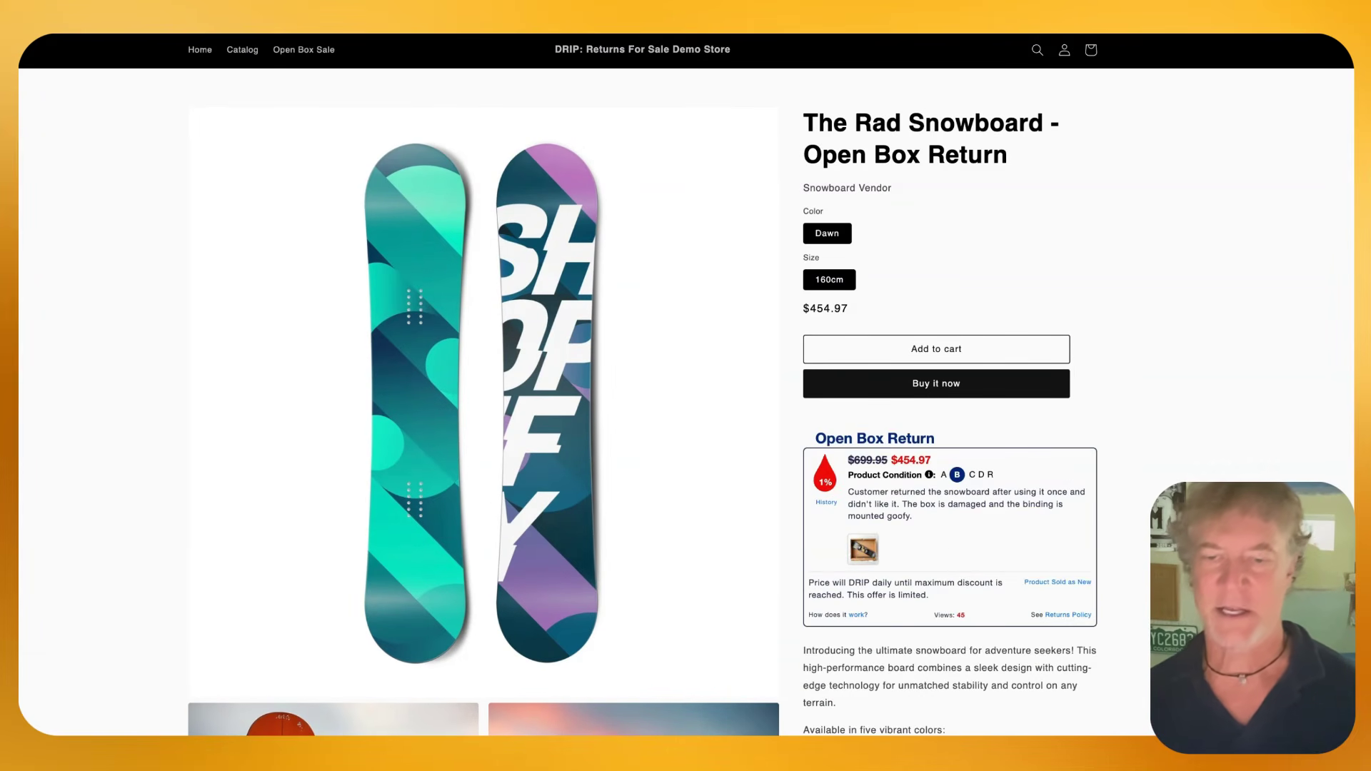
pyautogui.moveTo(1020, 156); pyautogui.dragTo(801, 157)
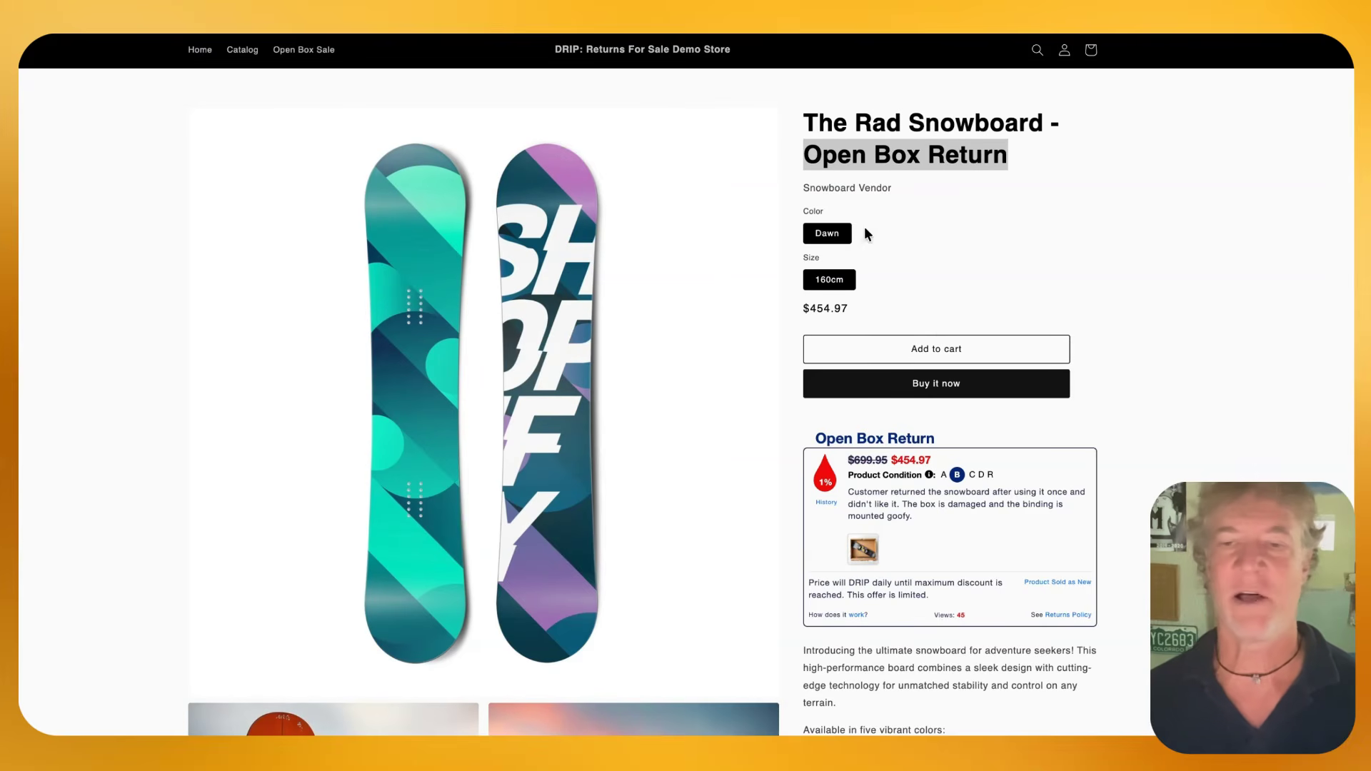
pyautogui.click(939, 721)
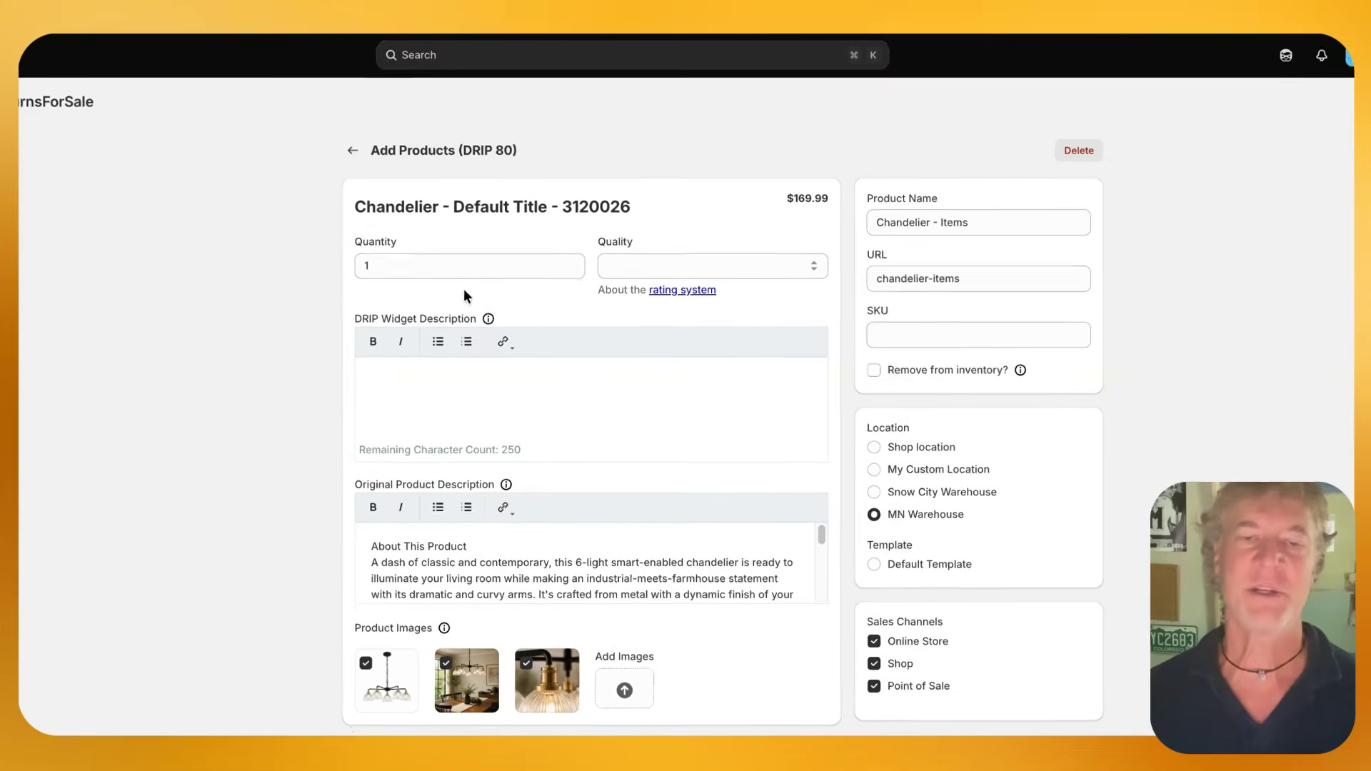
# Rate the chandelier's quality A and enter the widget description "Last Years's Model a little lighter in weight."
pyautogui.click(722, 266)
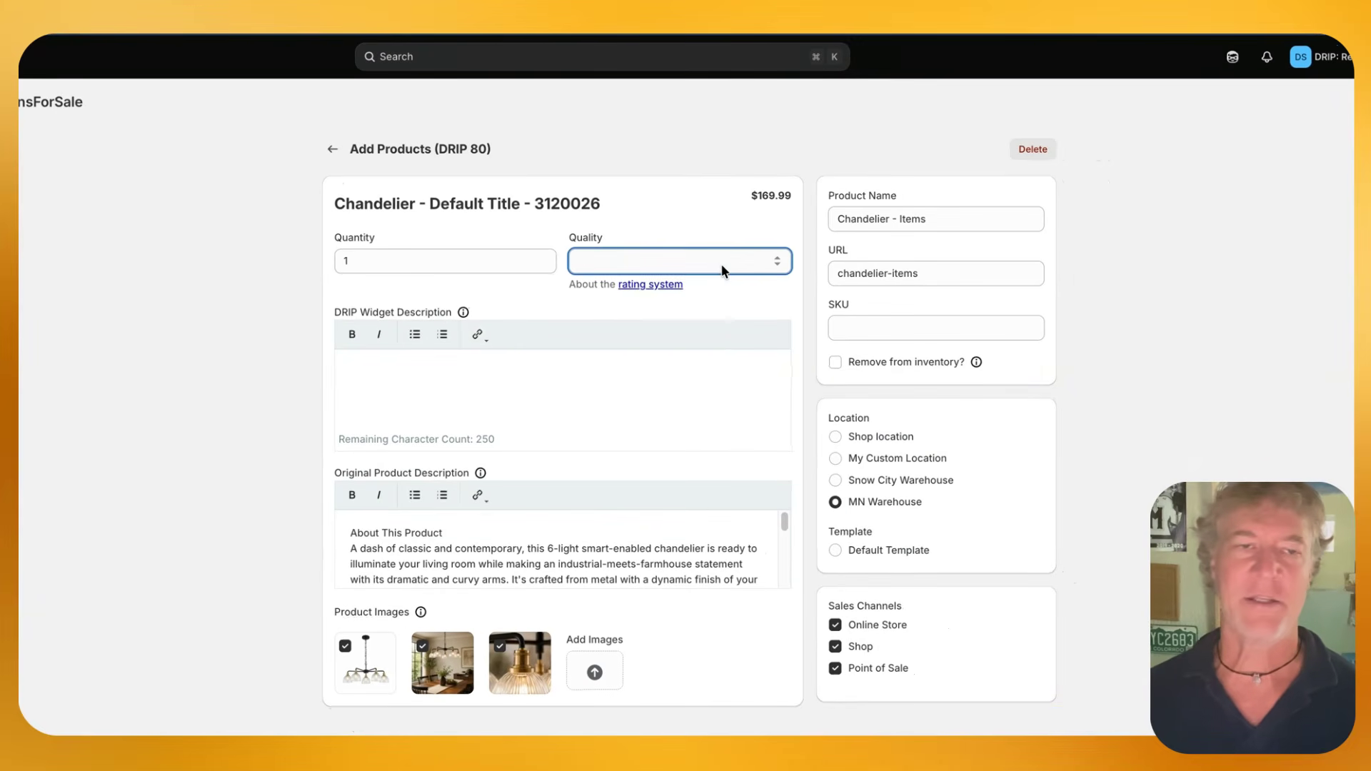
pyautogui.press('a')
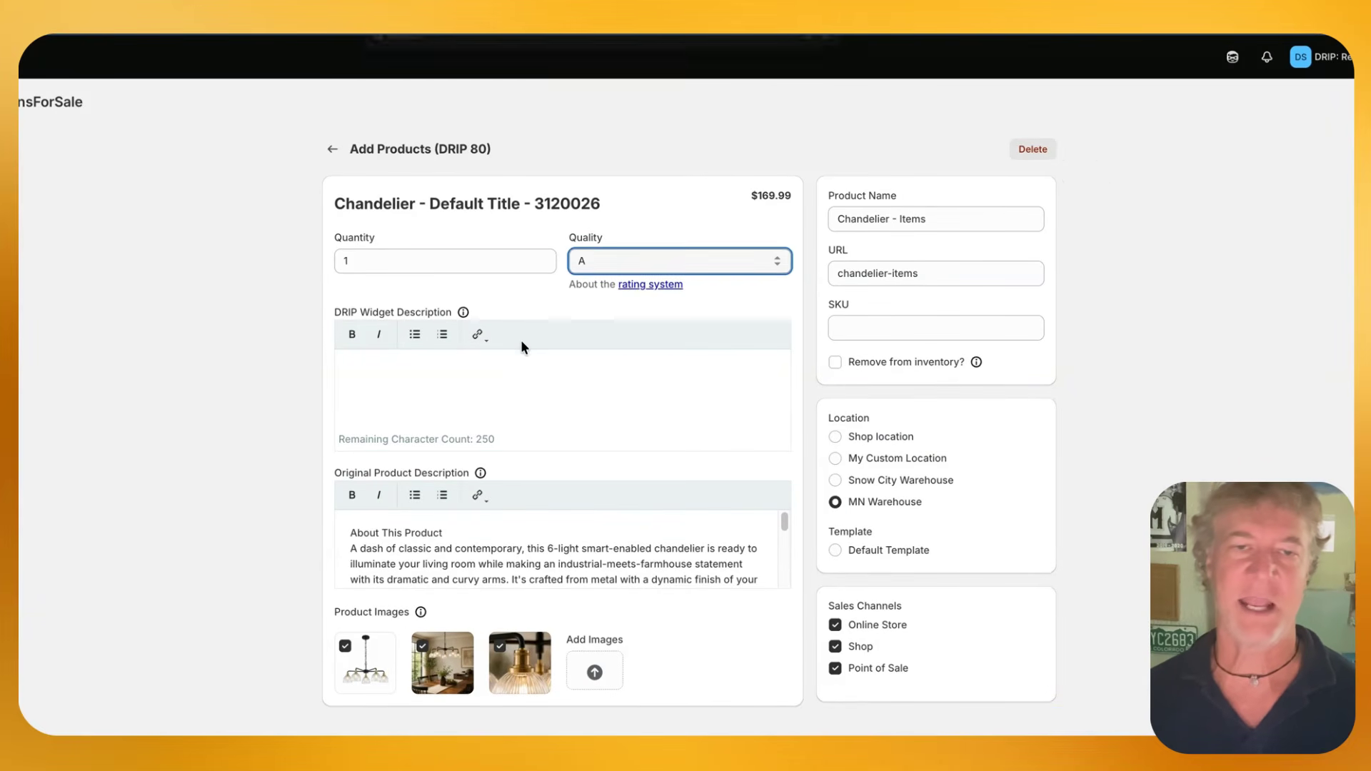
pyautogui.click(514, 372)
pyautogui.write('Last')
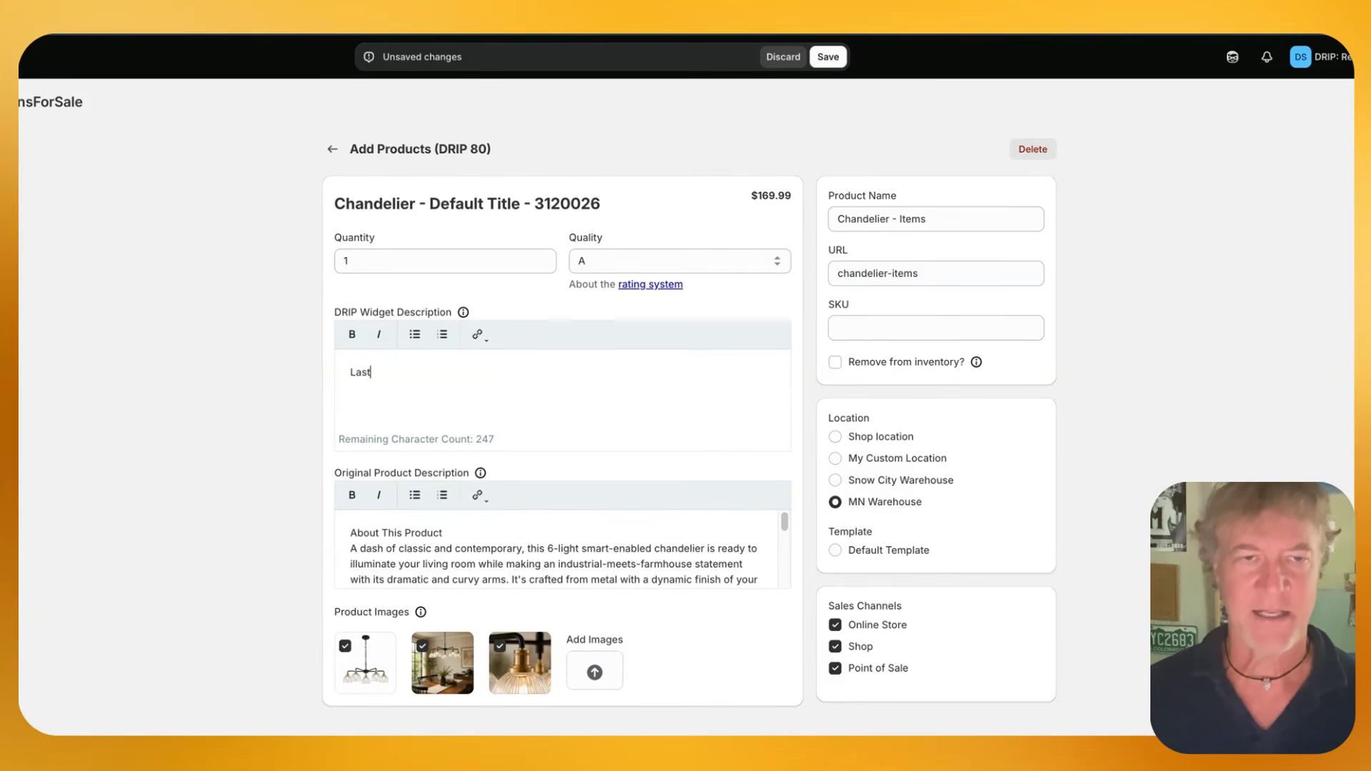
pyautogui.write(" Years's Model a ")
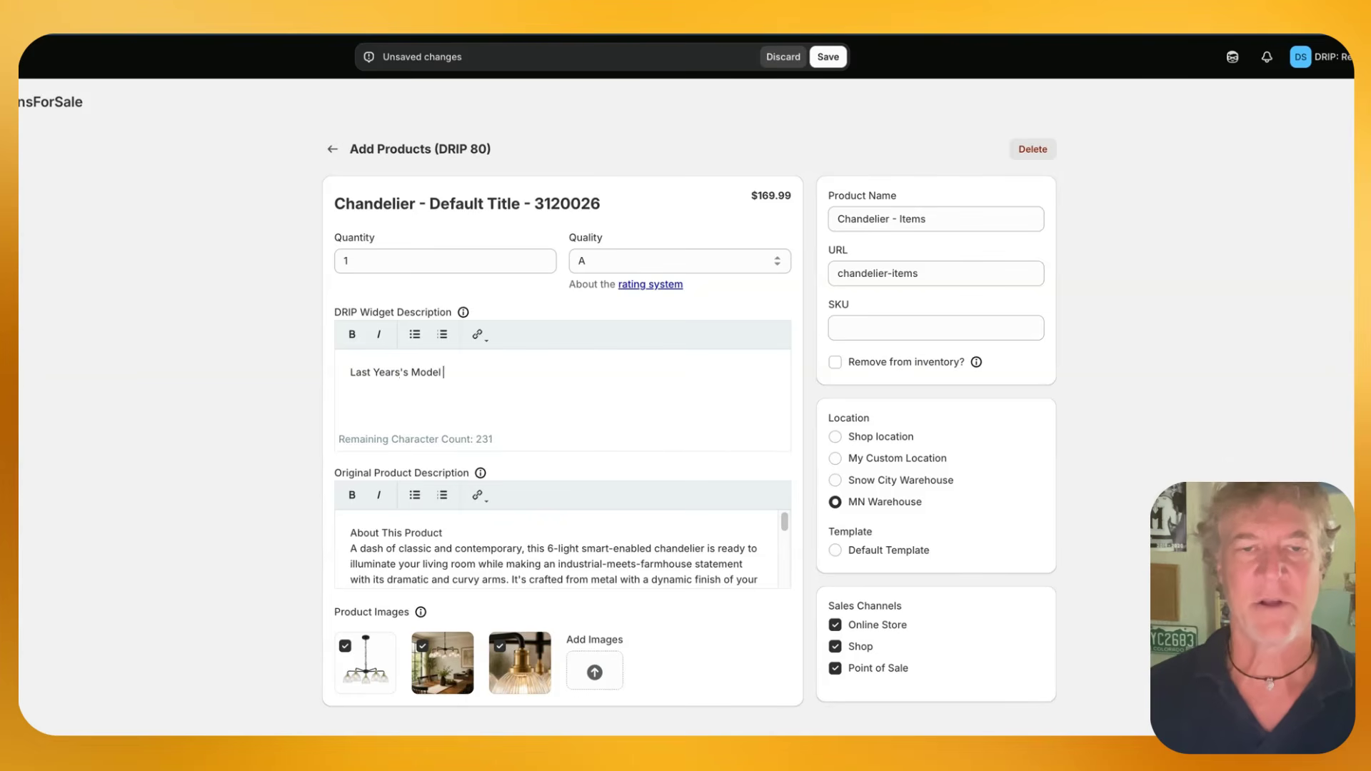
pyautogui.write('little lighter in weight.')
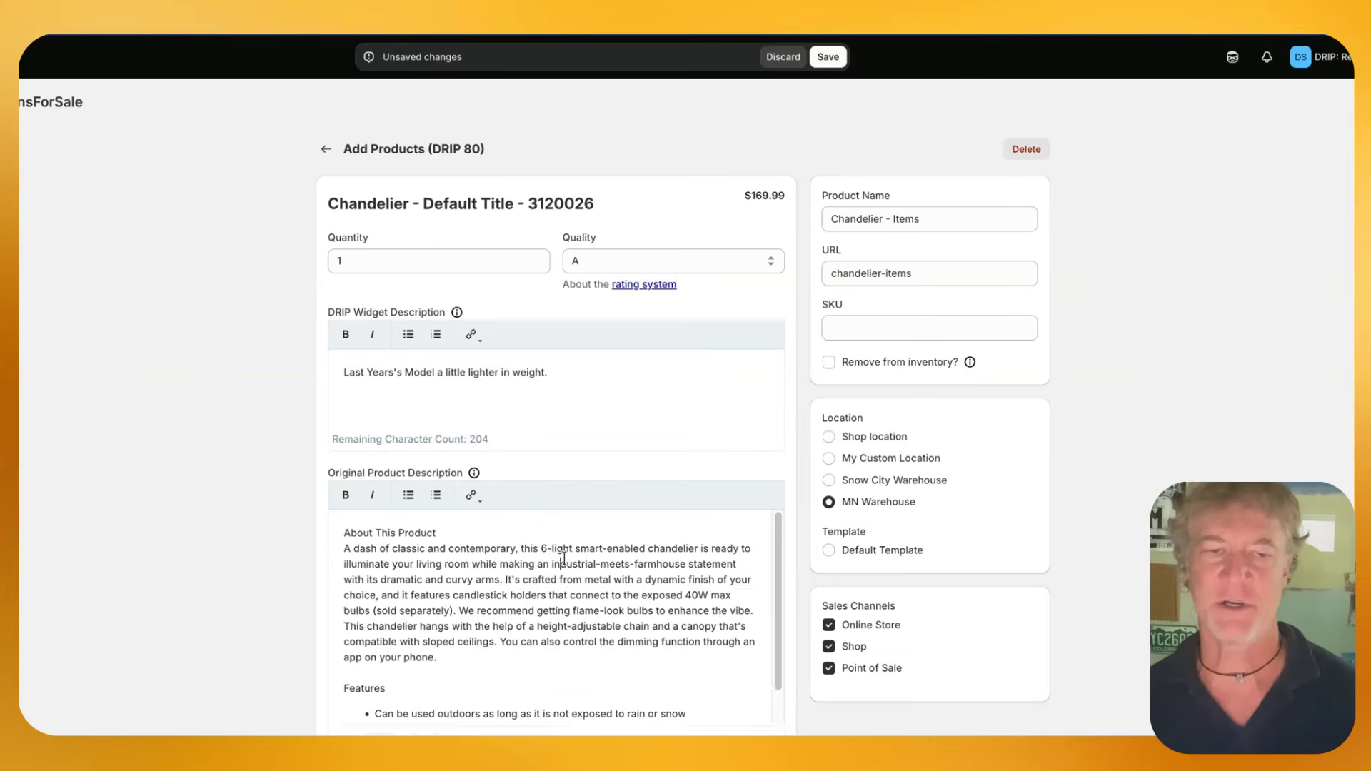
# Exclude the second and third chandelier photos from the product images and add the Returns For Sale logo image
pyautogui.scroll(-2, 464, 564)
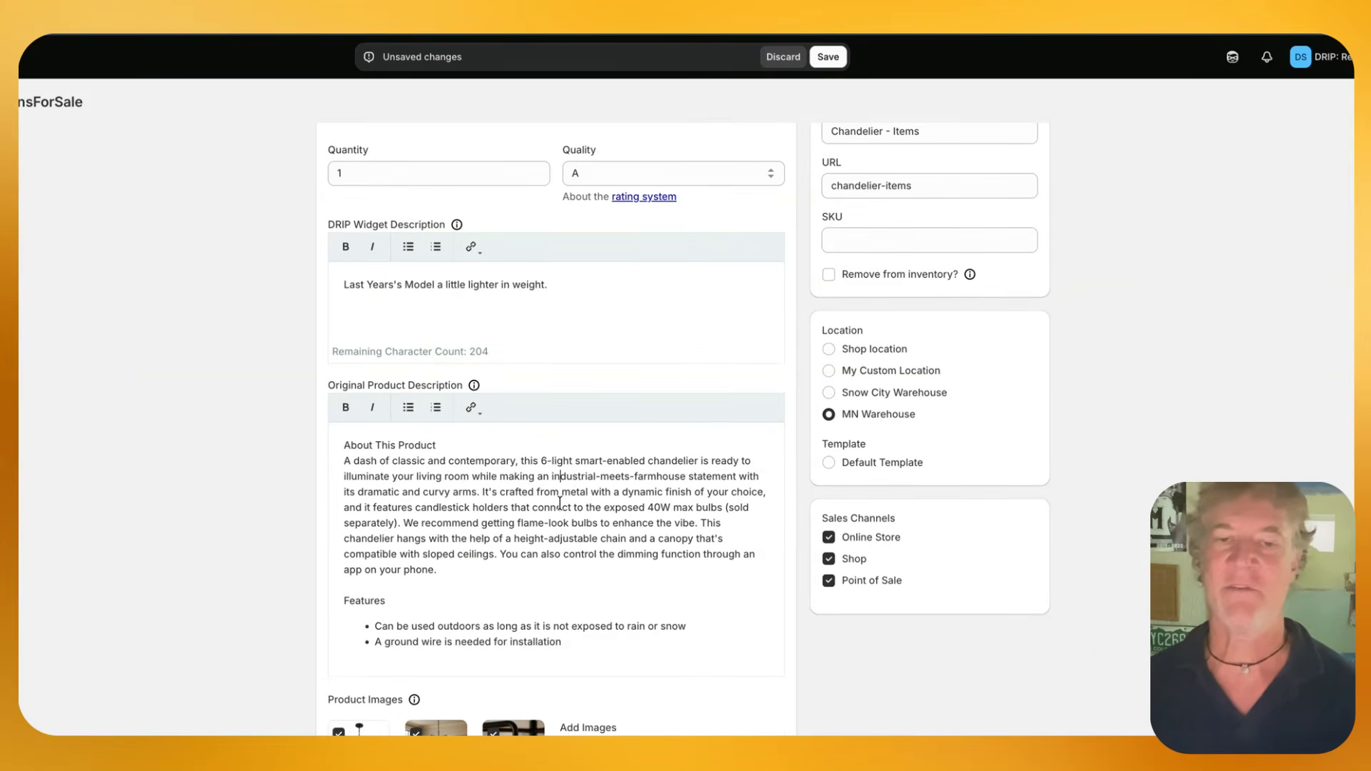
pyautogui.scroll(-2, 550, 514)
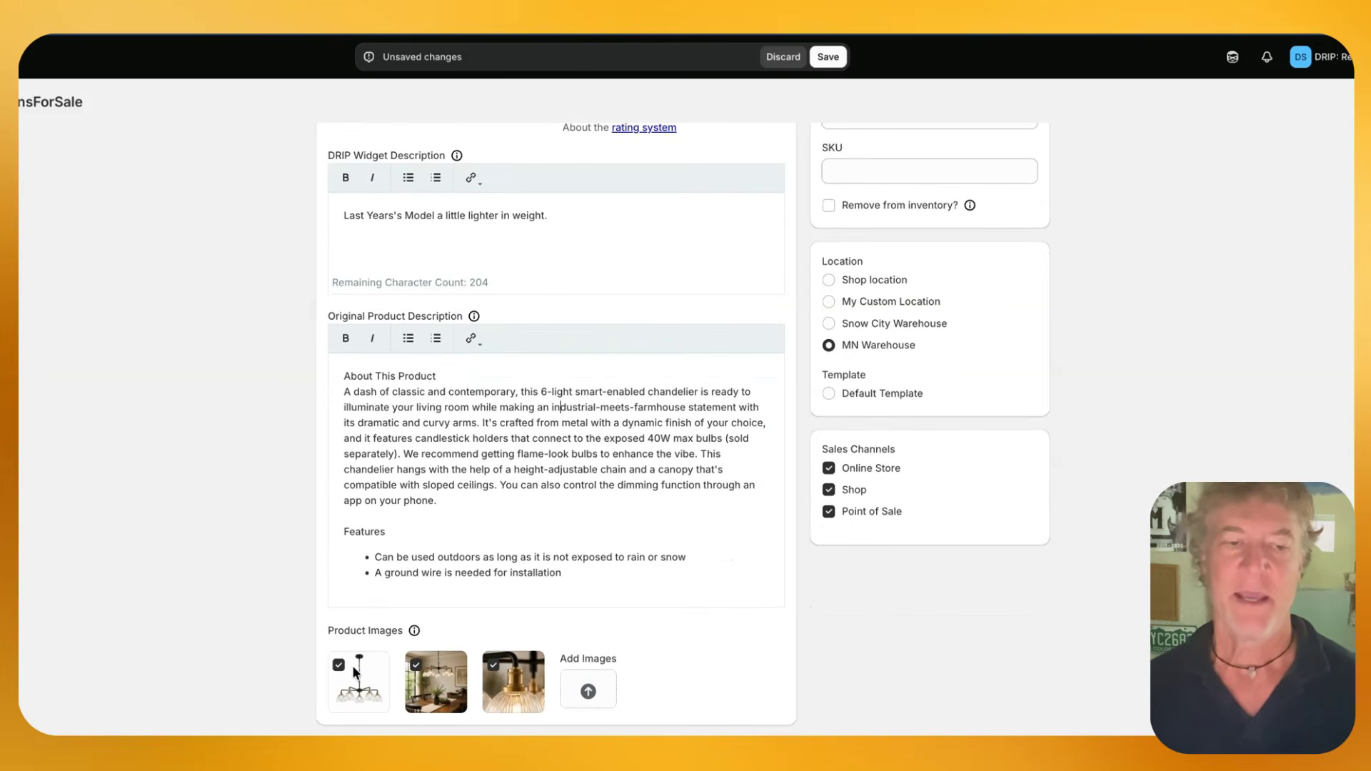
pyautogui.click(416, 667)
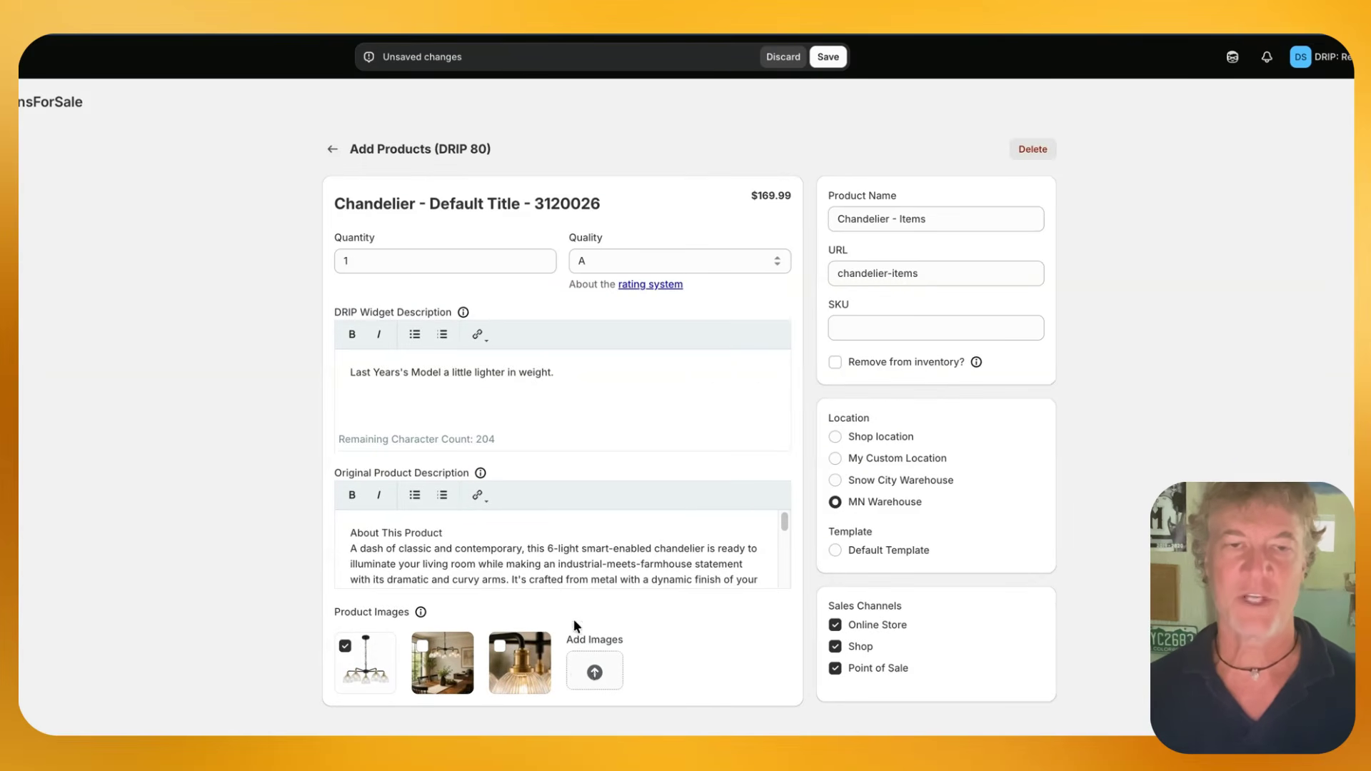
pyautogui.click(582, 651)
pyautogui.doubleClick(427, 250)
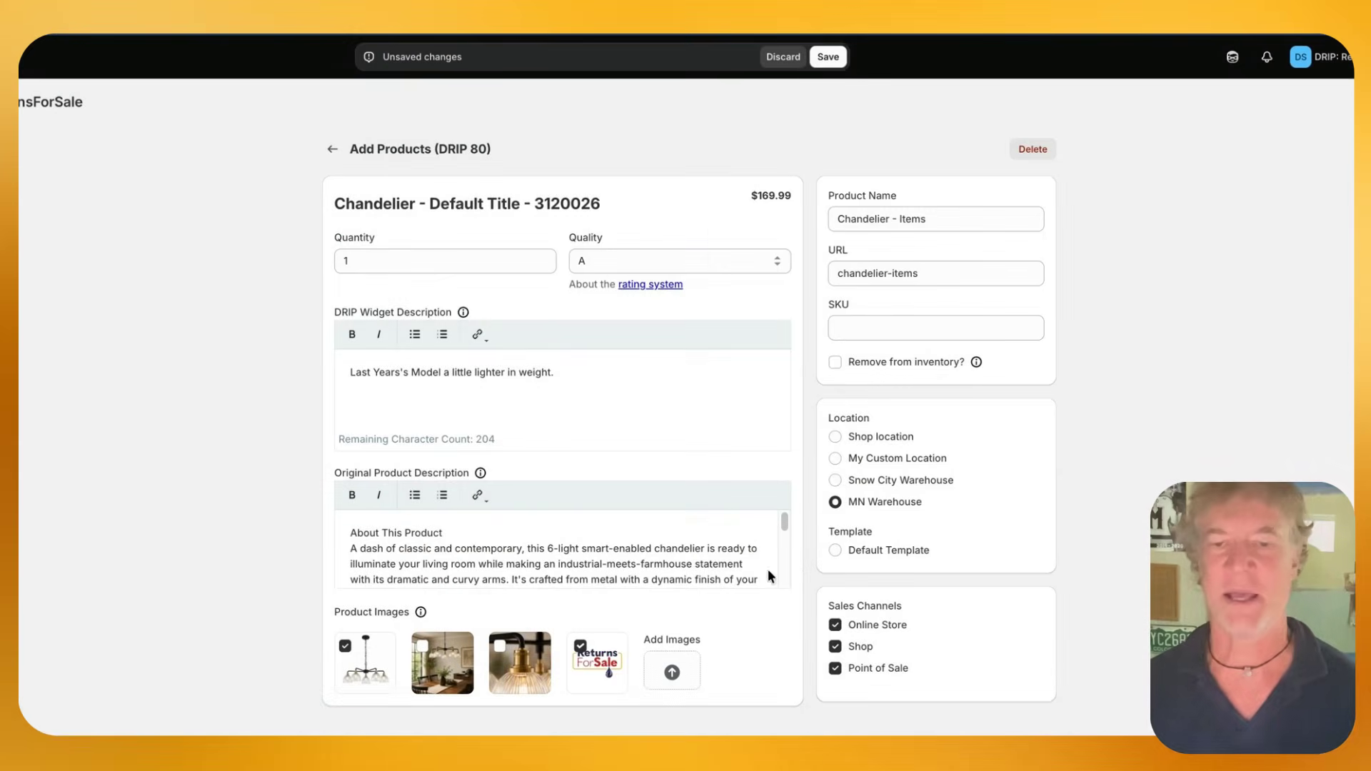
# Check the storefront title's suffix for reference and rename the chandelier product "Chandelier - Old Model"
pyautogui.click(943, 217)
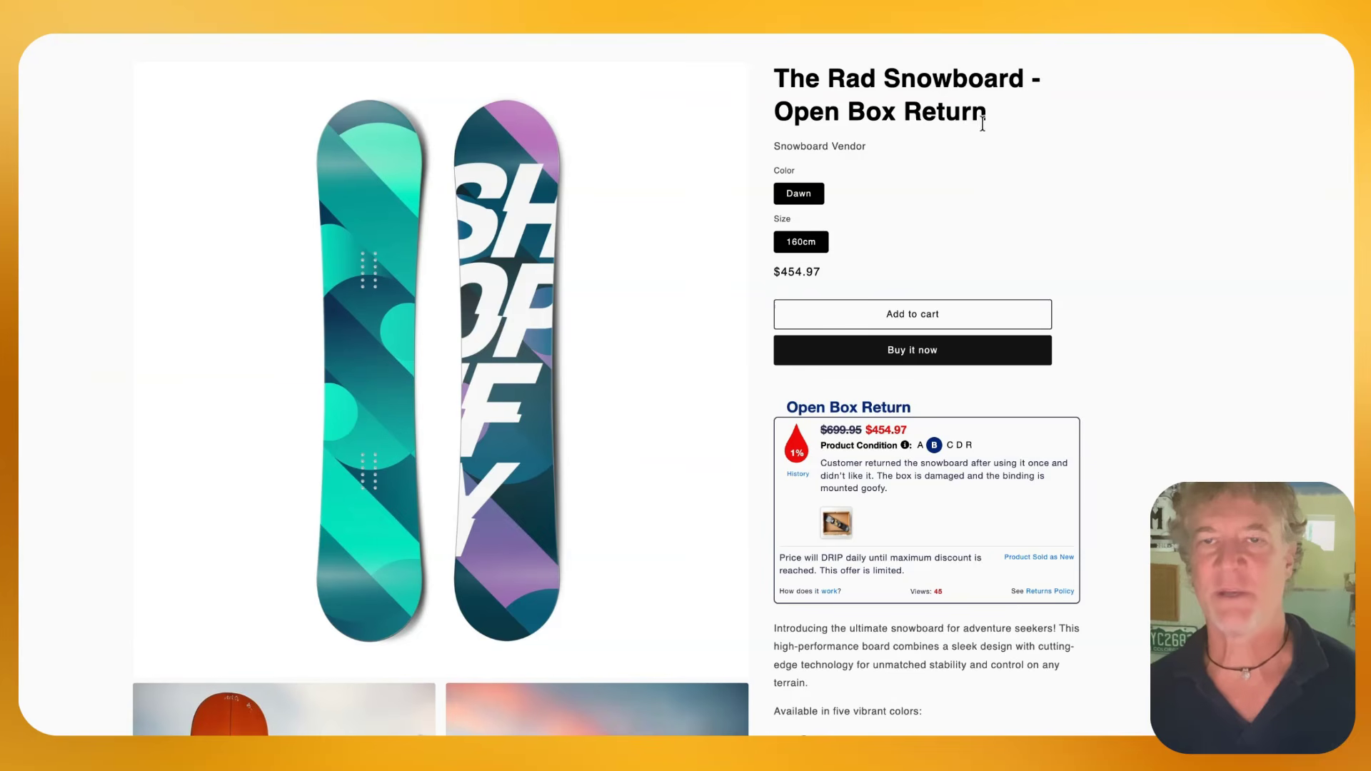
pyautogui.moveTo(983, 115); pyautogui.dragTo(774, 112)
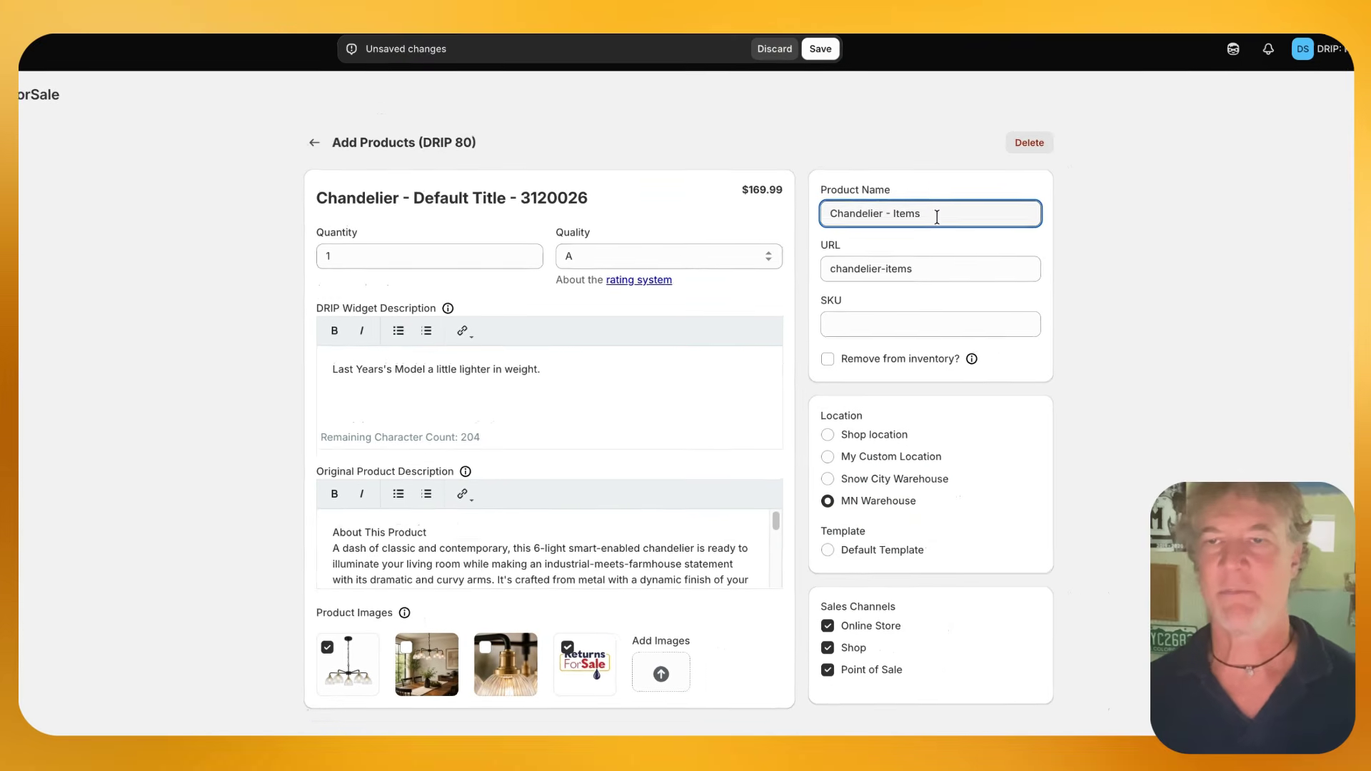
pyautogui.moveTo(928, 218); pyautogui.dragTo(887, 219)
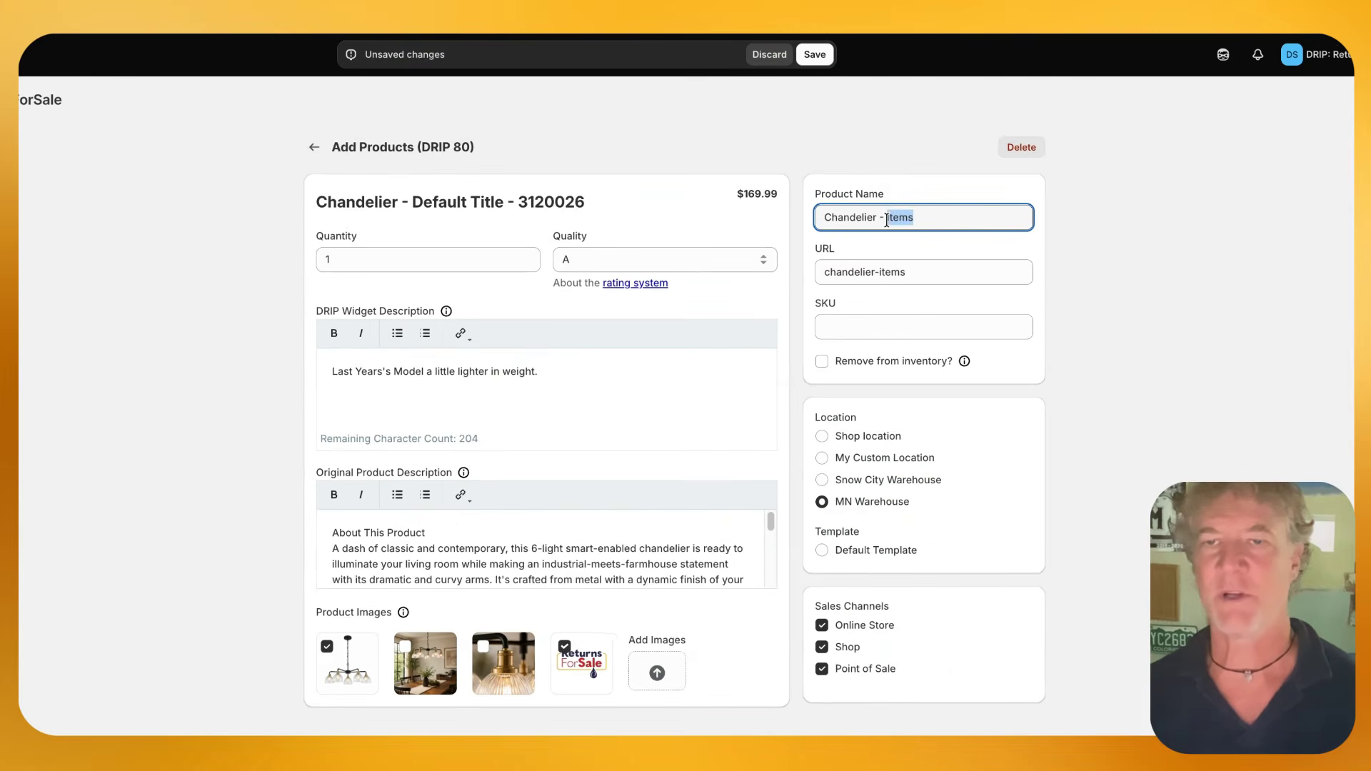
pyautogui.write('Old Model')
# Set the chandelier product's URL to chandelier-123 and its SKU to 123
pyautogui.doubleClick(891, 272)
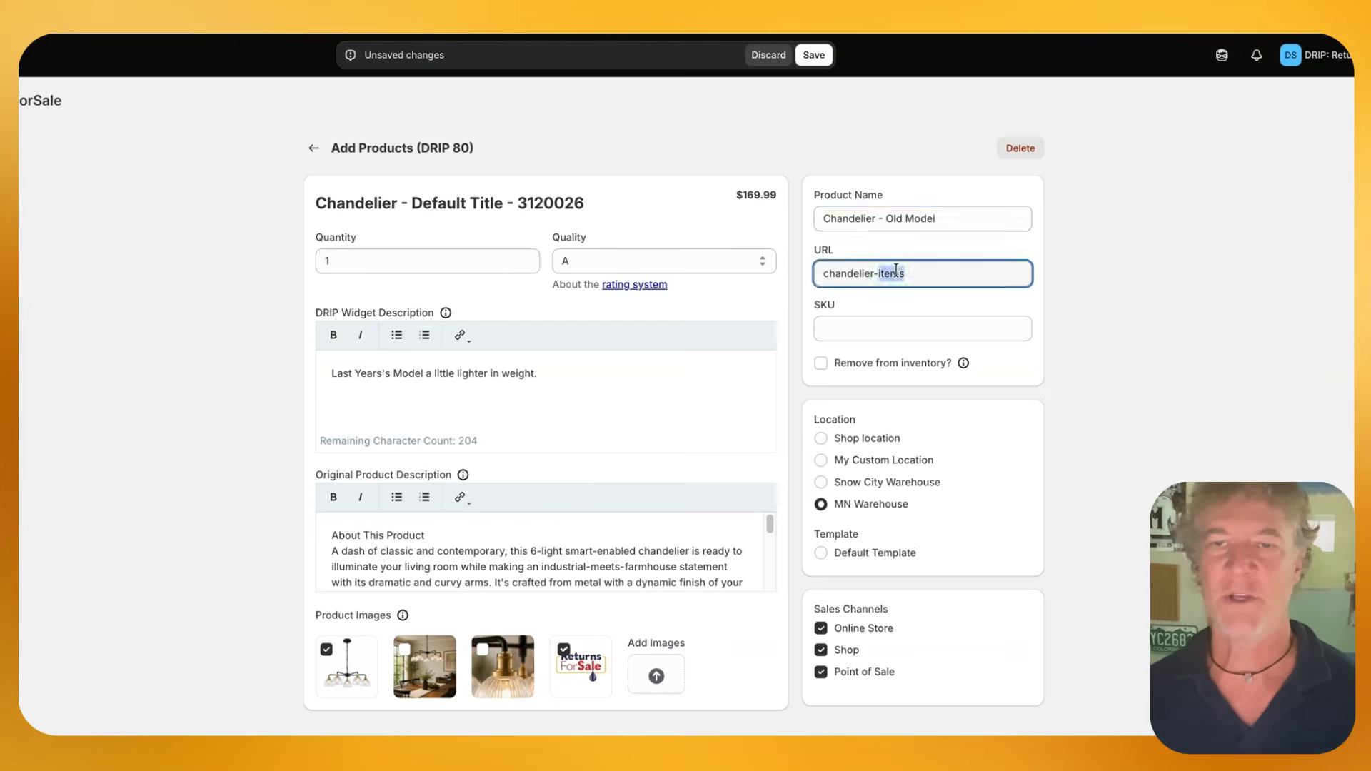
pyautogui.write('123')
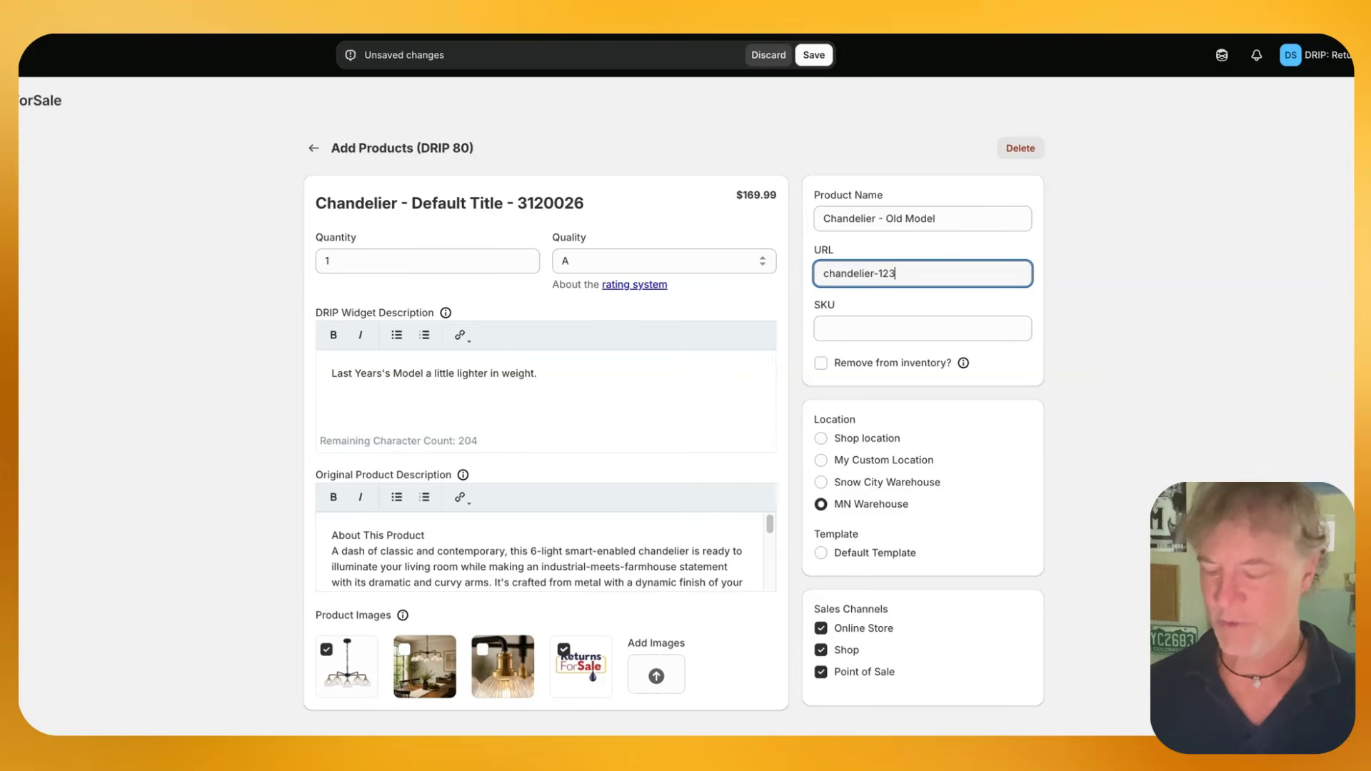
pyautogui.click(871, 325)
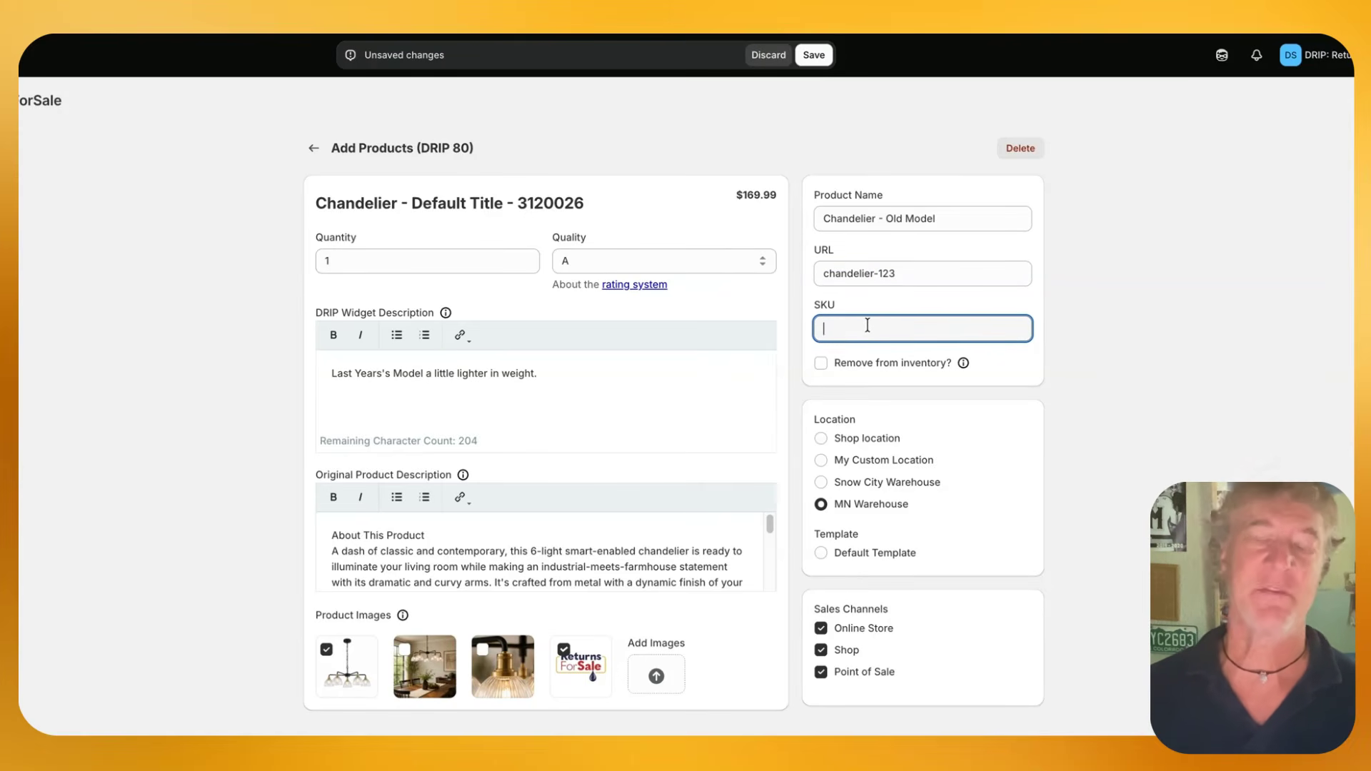
pyautogui.write('123')
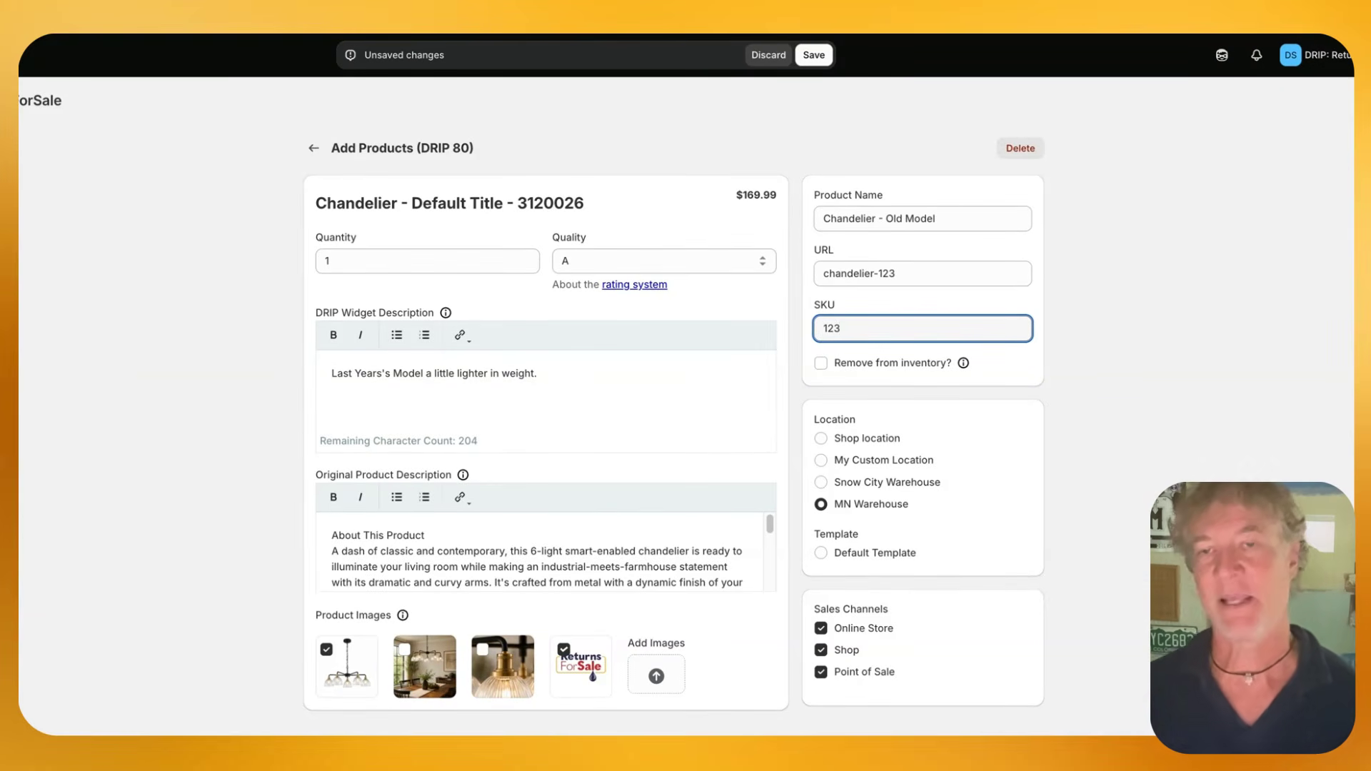
# Assign the product to My Custom Location, then save it and publish the DRIP
pyautogui.click(822, 483)
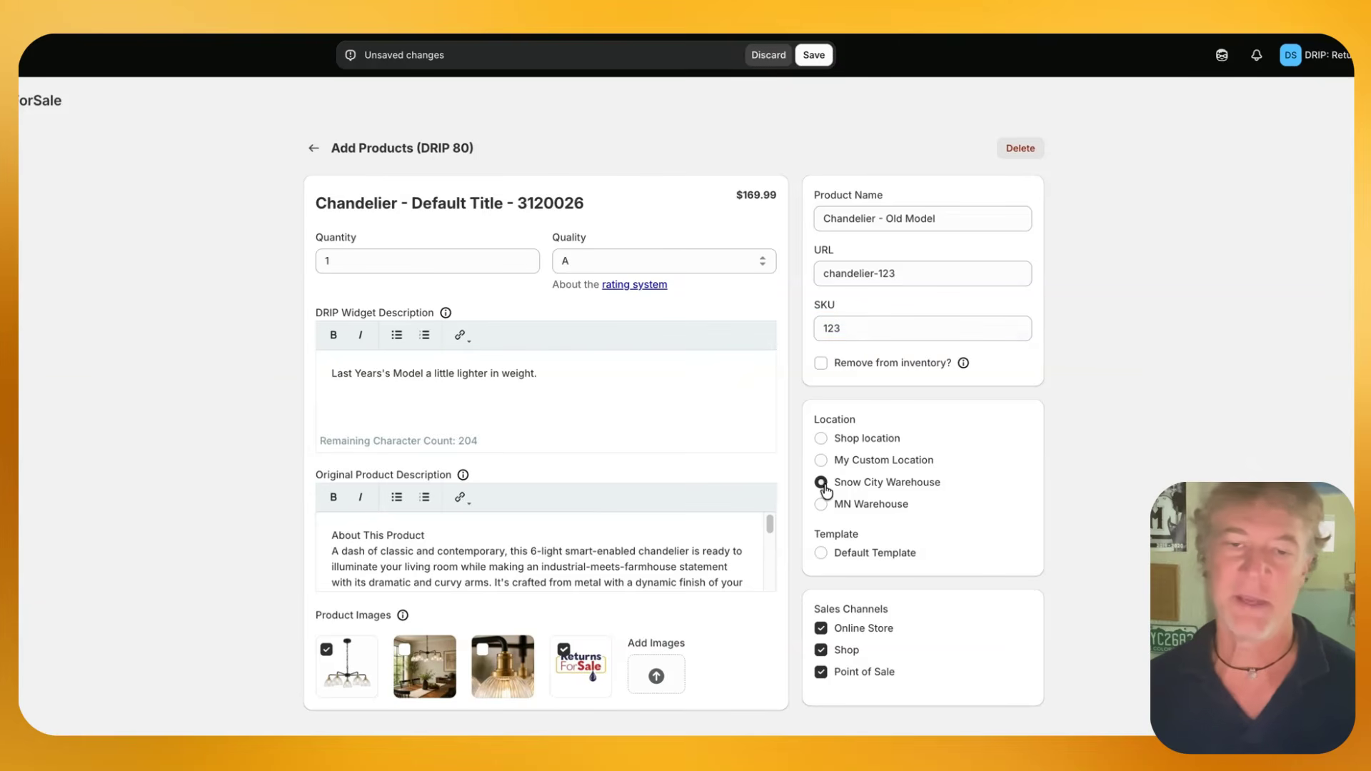
pyautogui.click(821, 460)
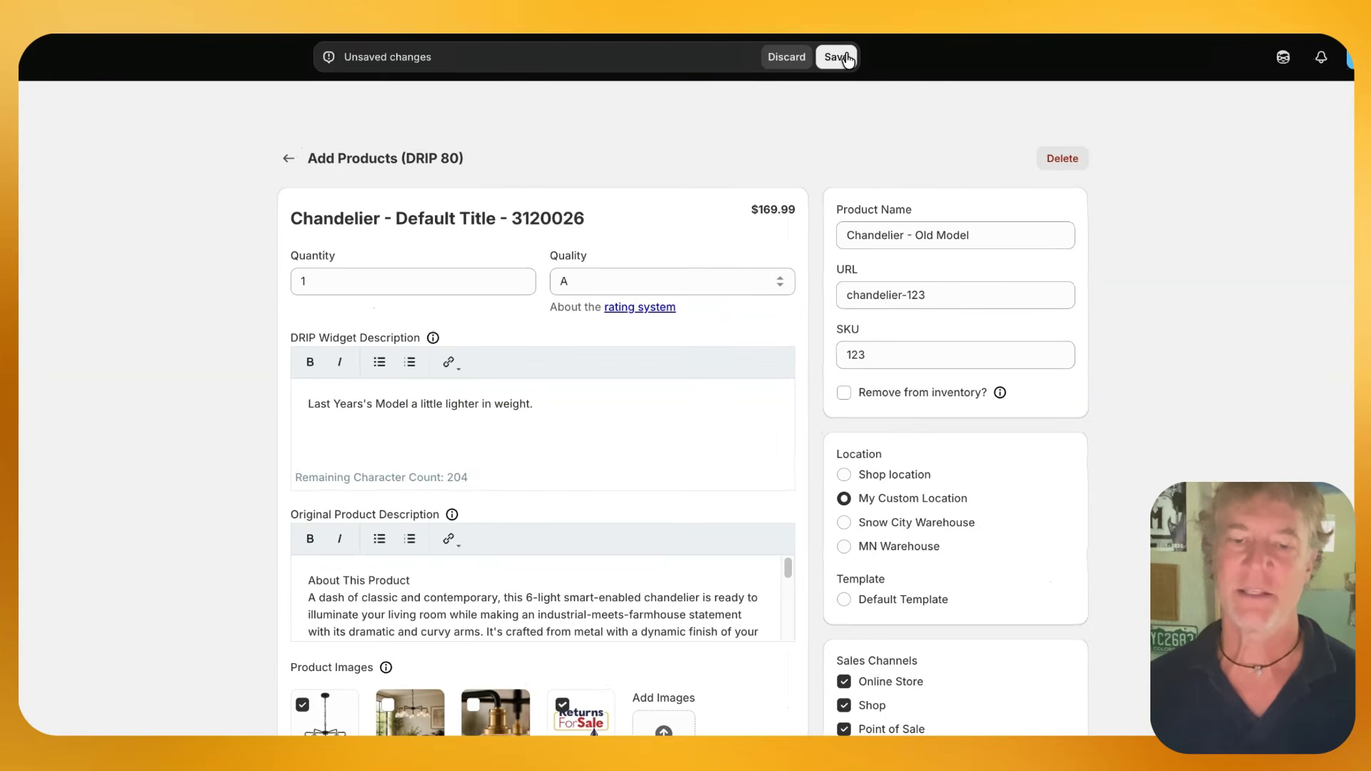
pyautogui.click(847, 58)
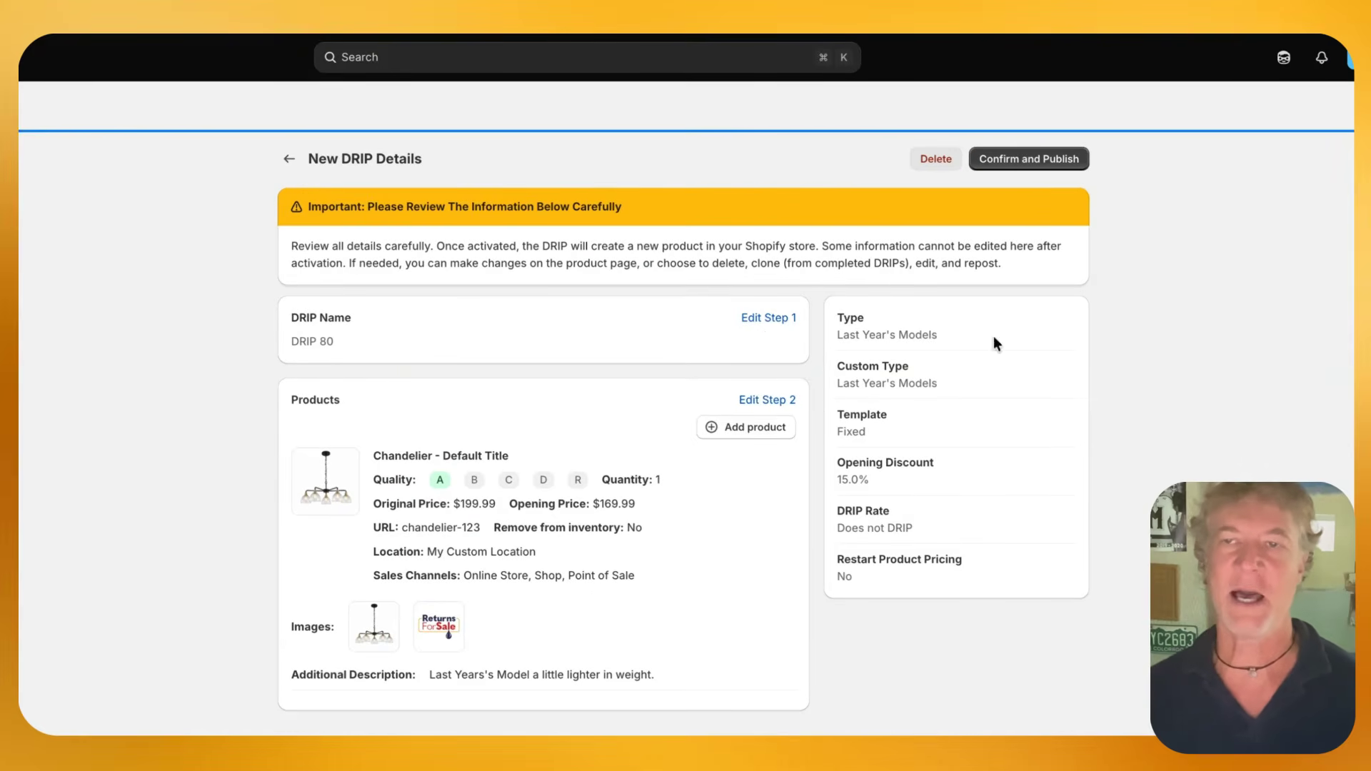
pyautogui.click(1049, 159)
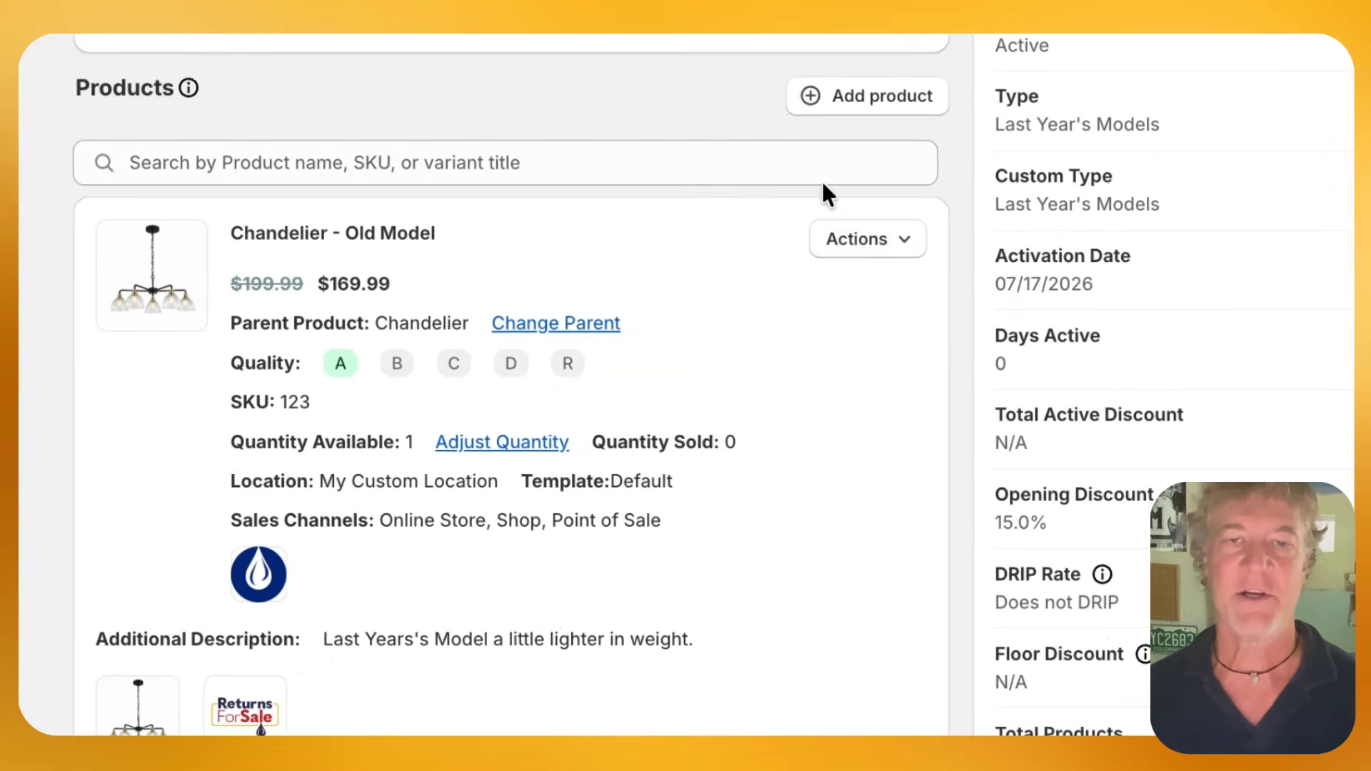
# View the Chandelier - Old Model product on the storefront and examine the widget's heading, pricing and description
pyautogui.click(773, 373)
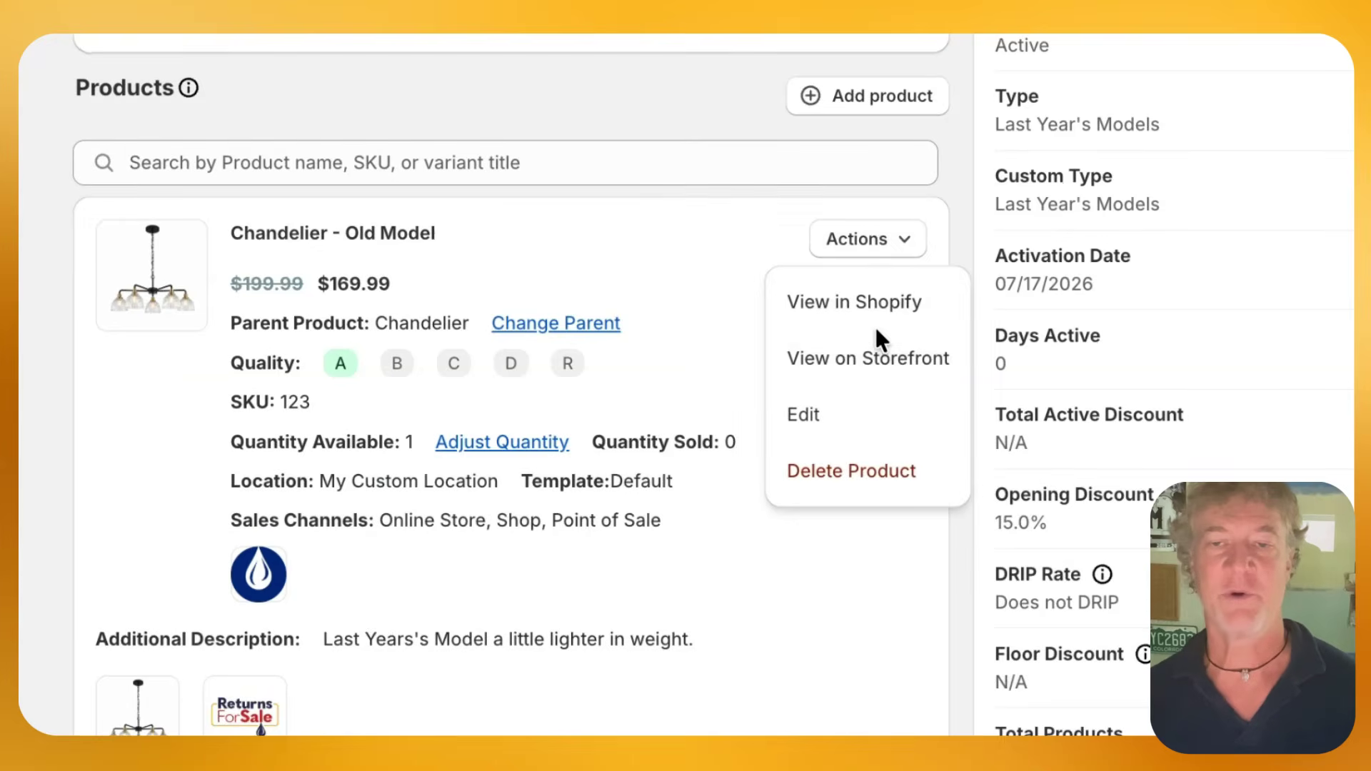
pyautogui.click(875, 363)
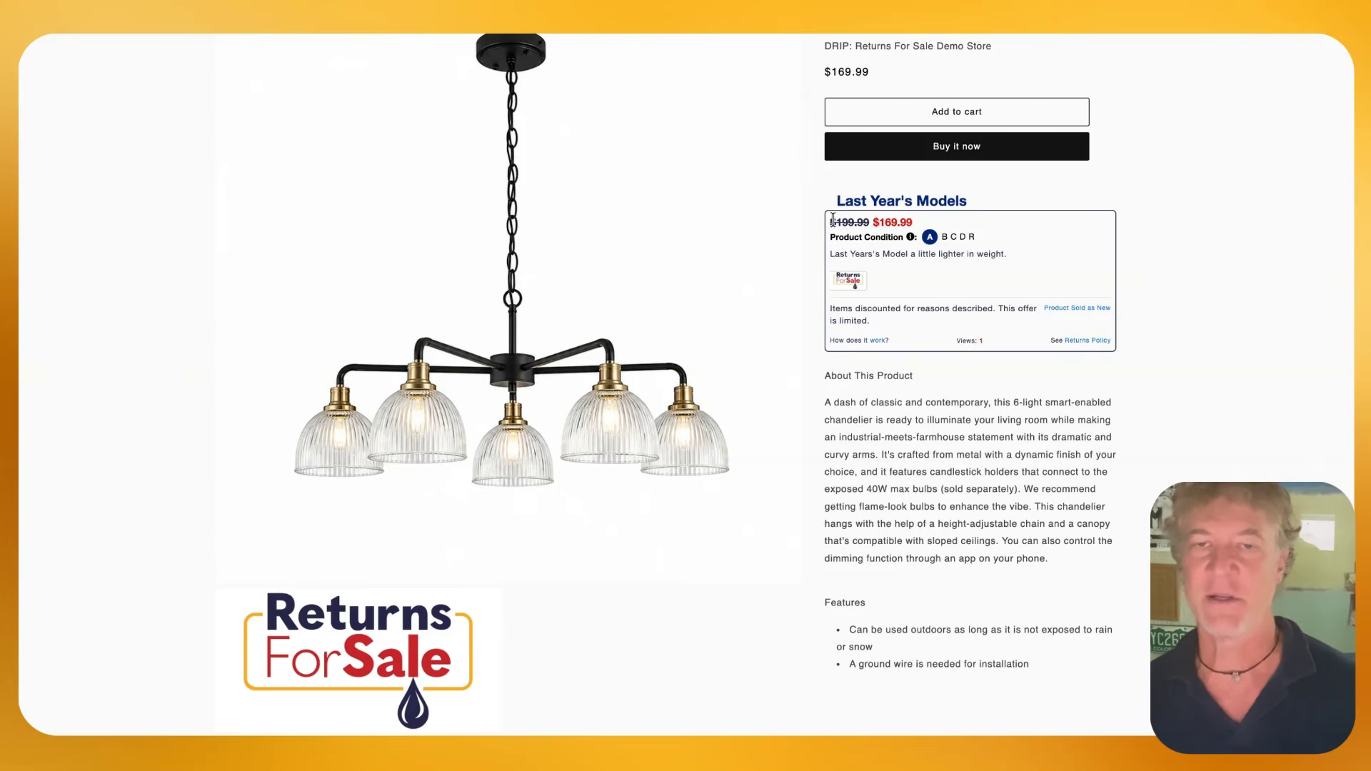
pyautogui.moveTo(838, 202); pyautogui.dragTo(984, 227)
pyautogui.click(995, 254)
pyautogui.tripleClick(993, 254)
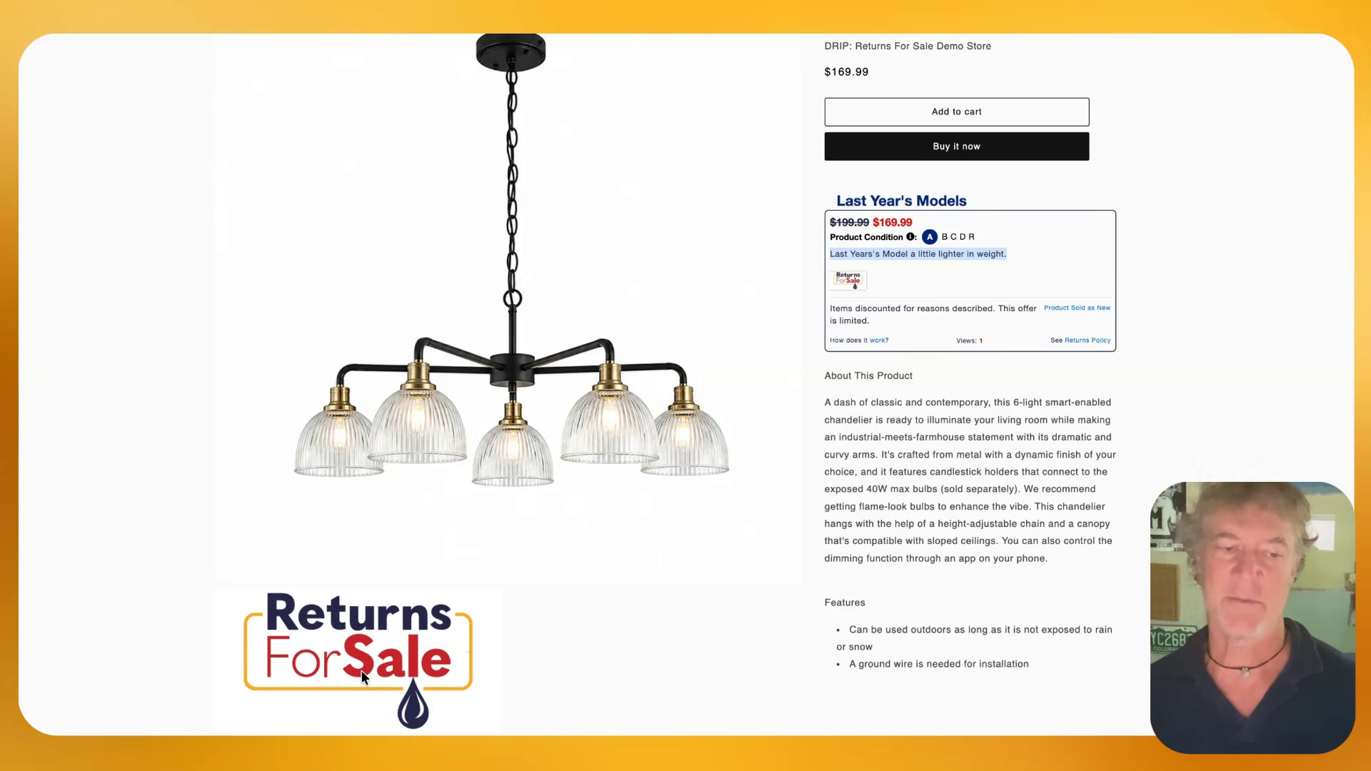
# Check the product page images and enlarge the Returns For Sale logo from the Last Year's Models widget
pyautogui.scroll(-5, 499, 468)
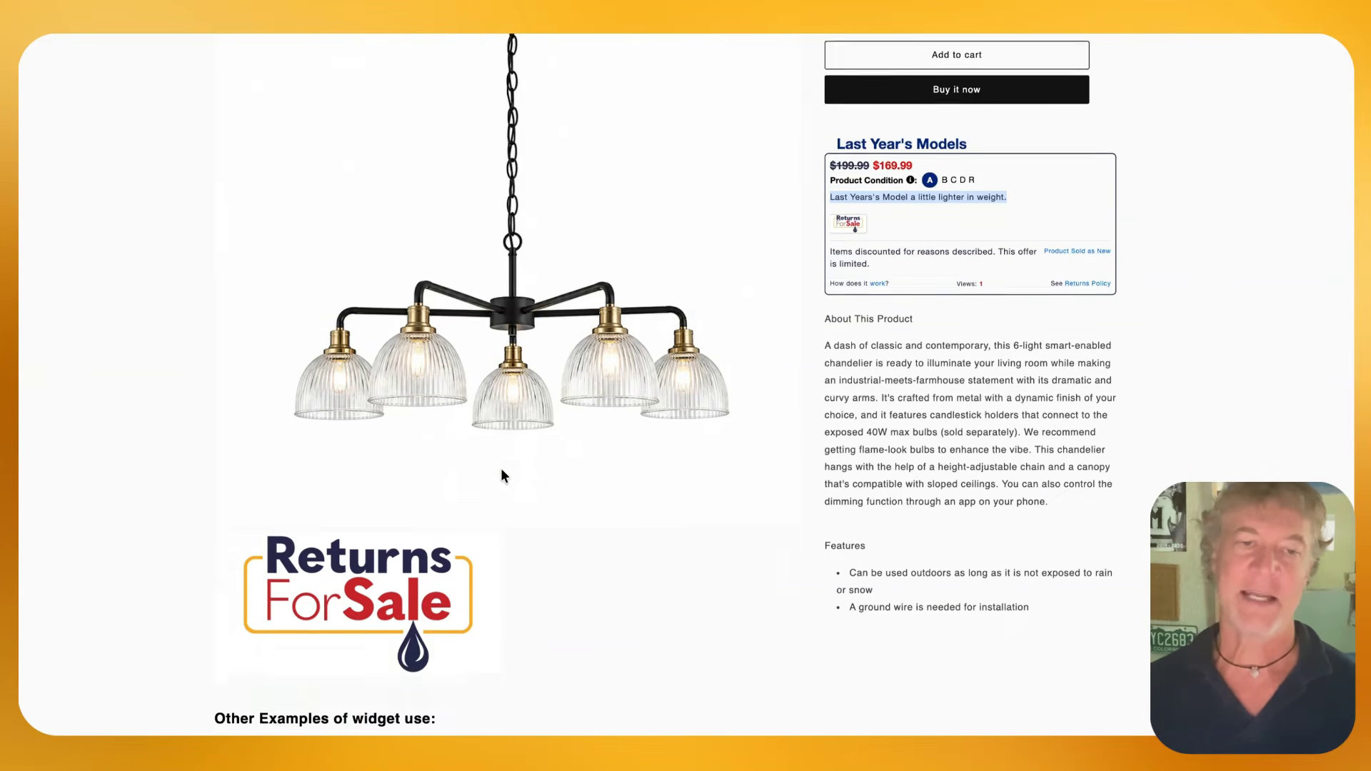
pyautogui.scroll(5, 504, 321)
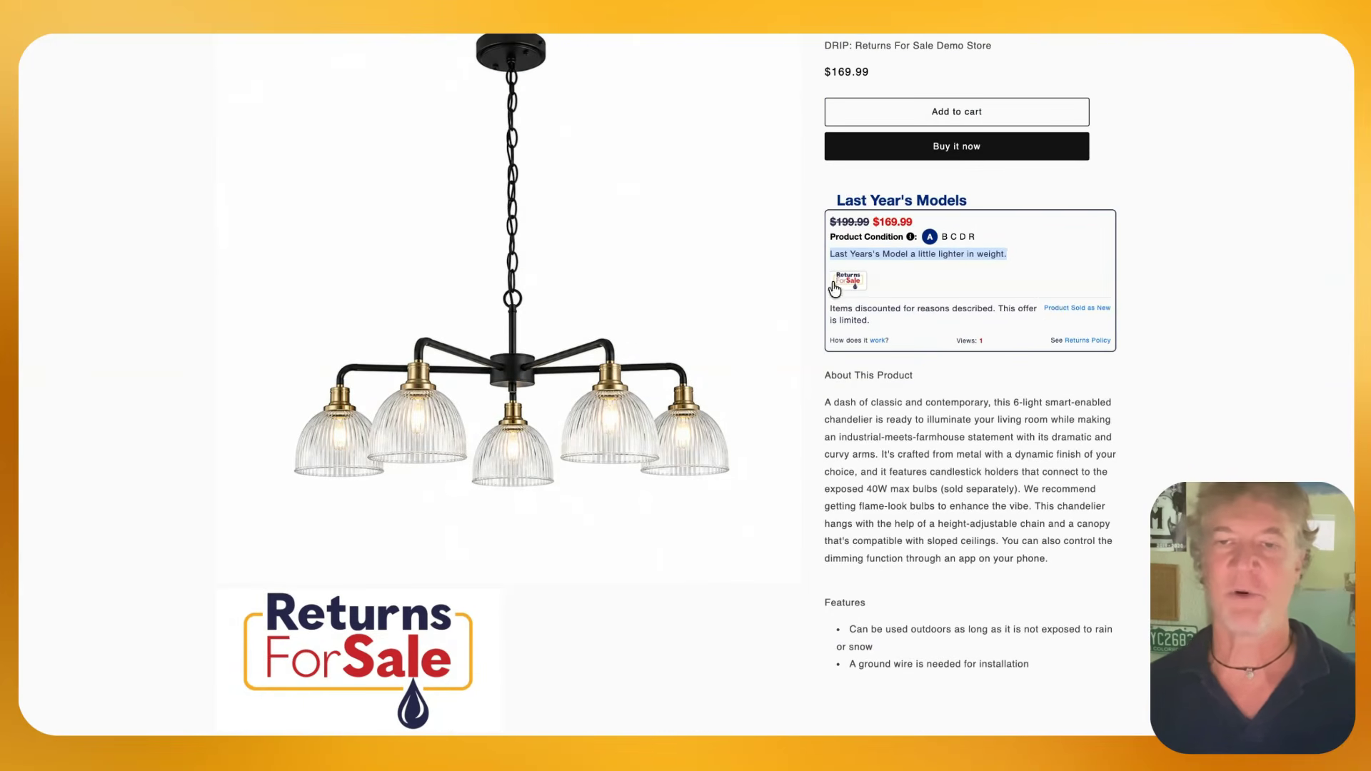
pyautogui.click(856, 284)
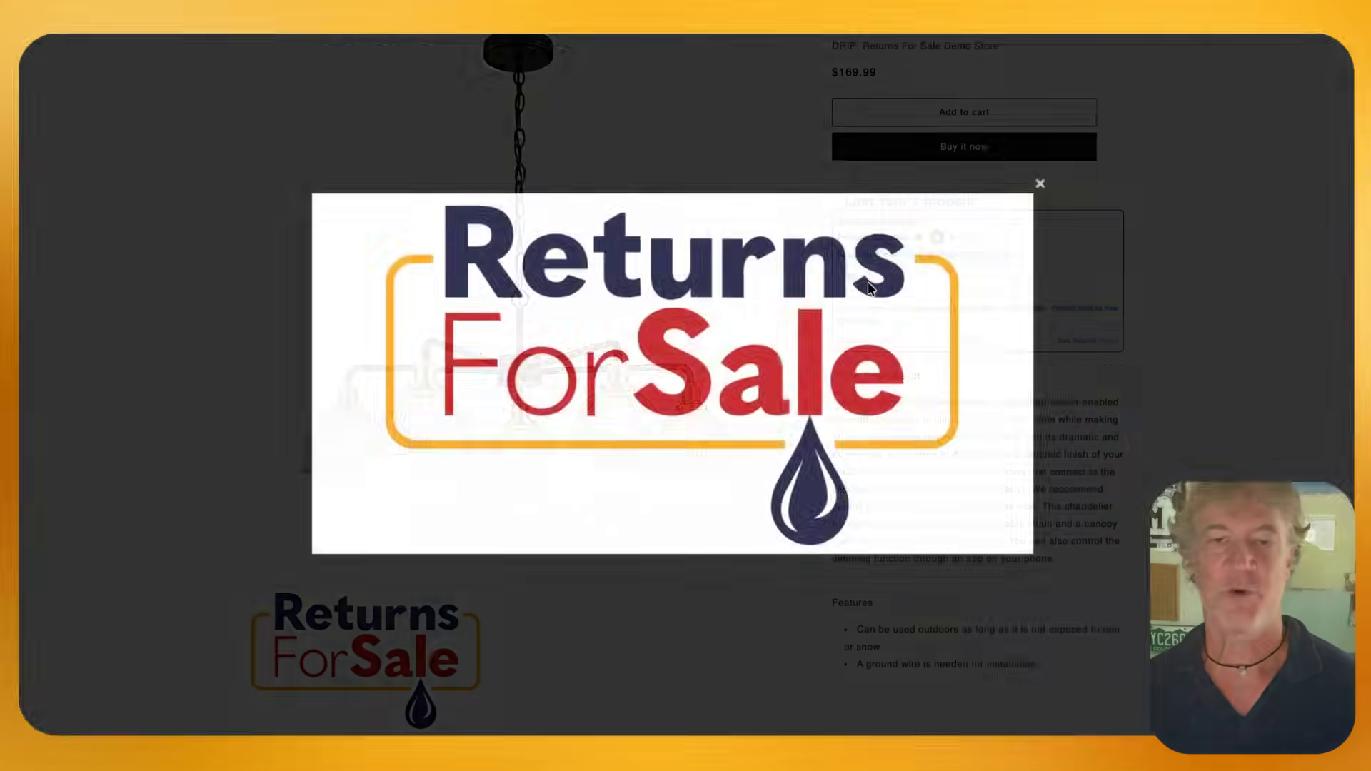
pyautogui.click(1040, 185)
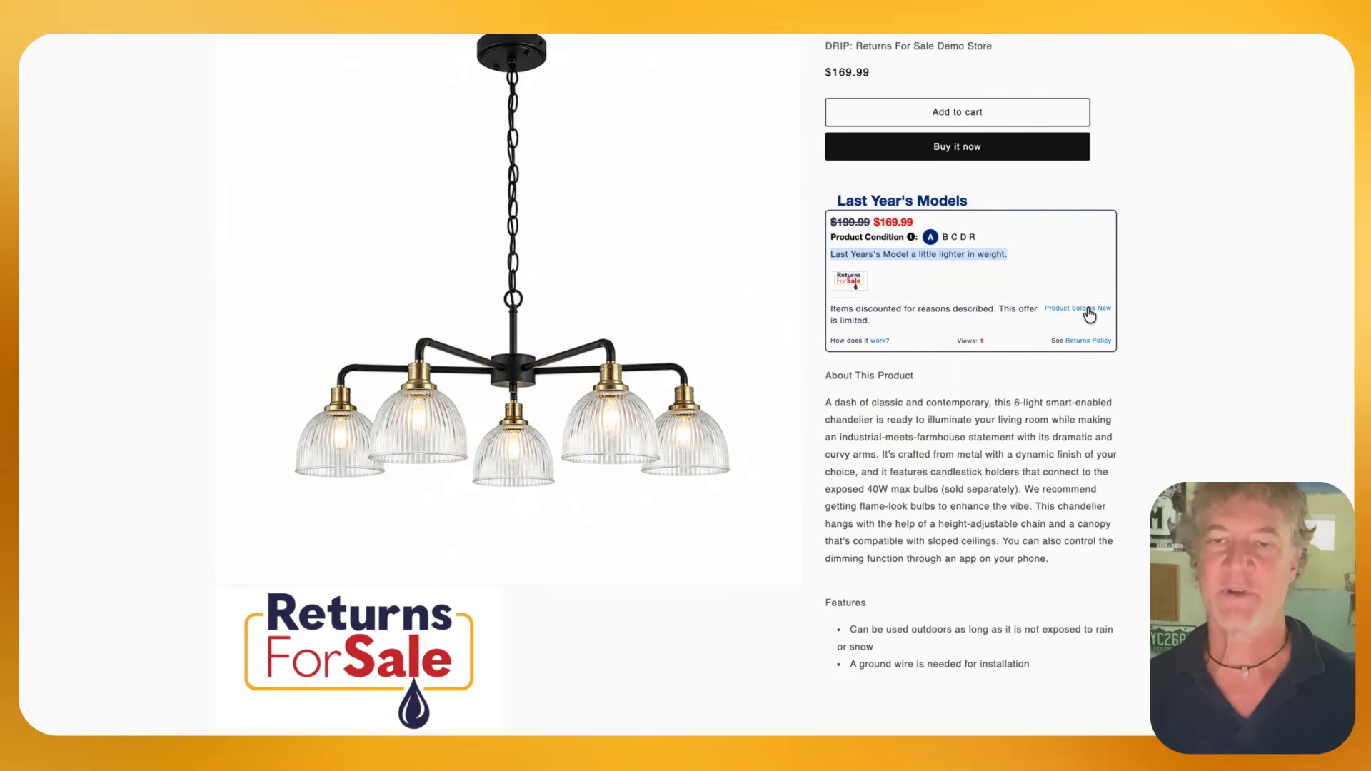
# View the chandelier sold as new and examine the discounted chandelier offers listed in its widget
pyautogui.click(1087, 308)
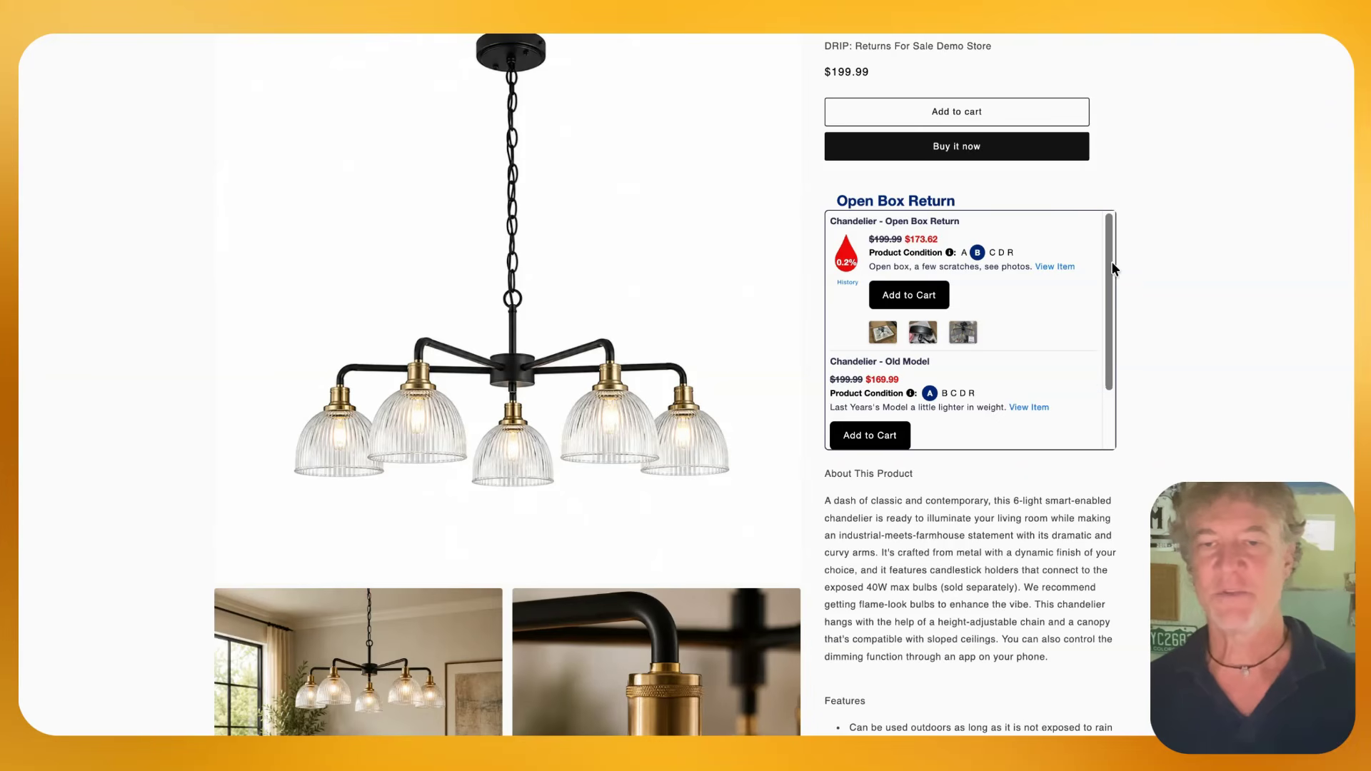
pyautogui.scroll(-3, 1111, 268)
pyautogui.scroll(3, 1028, 267)
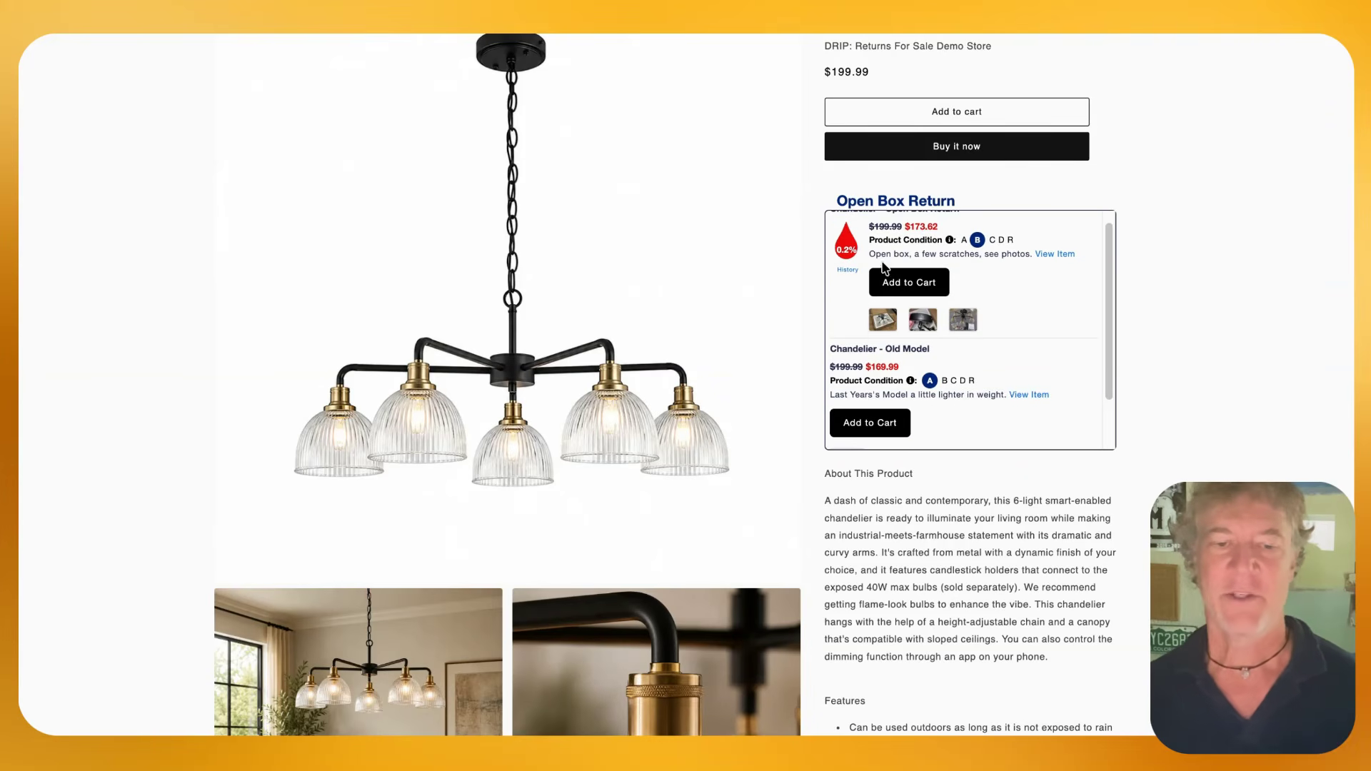
pyautogui.scroll(-10, 469, 297)
pyautogui.scroll(5, 469, 297)
pyautogui.scroll(5, 469, 297)
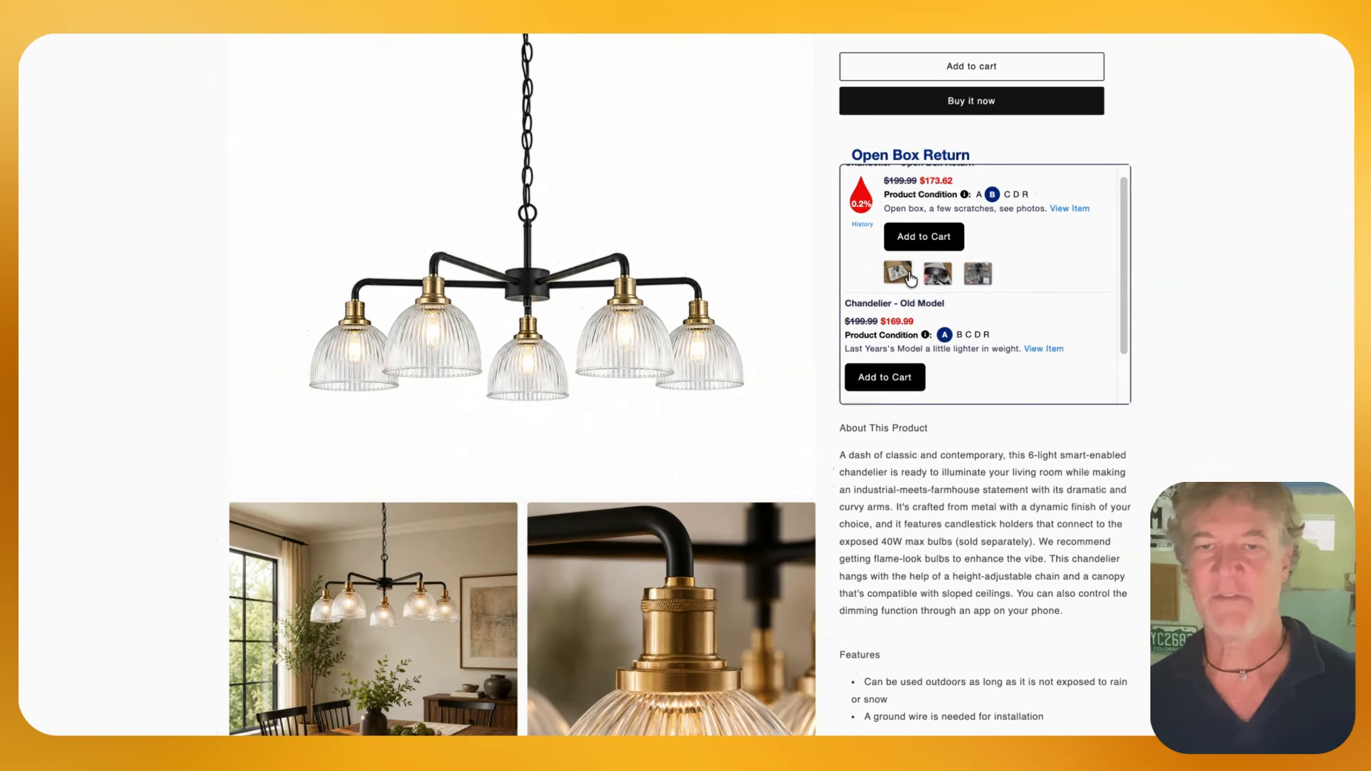
# Enlarge the Open Box Return's damage photos and the Old Model's logo image from the parent product's widget
pyautogui.click(909, 276)
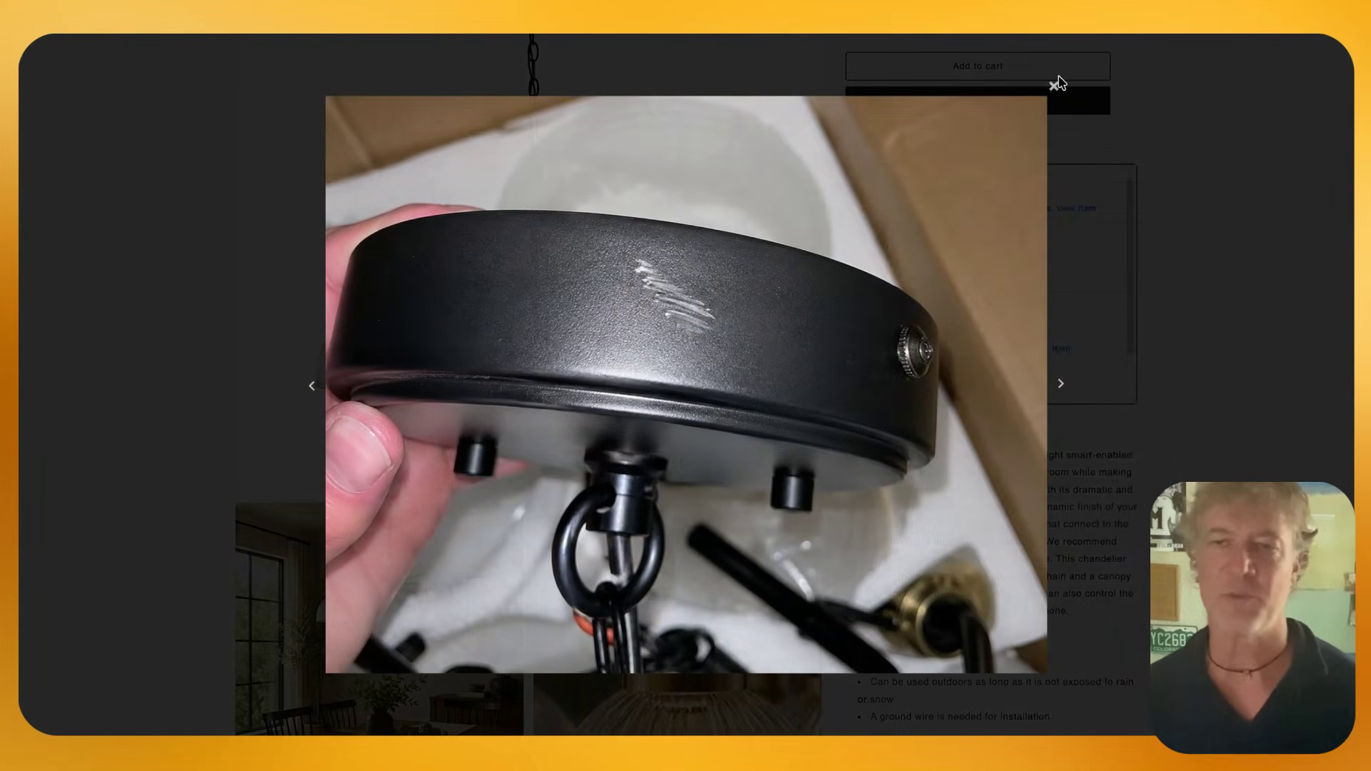
pyautogui.click(1047, 78)
pyautogui.scroll(-2, 971, 343)
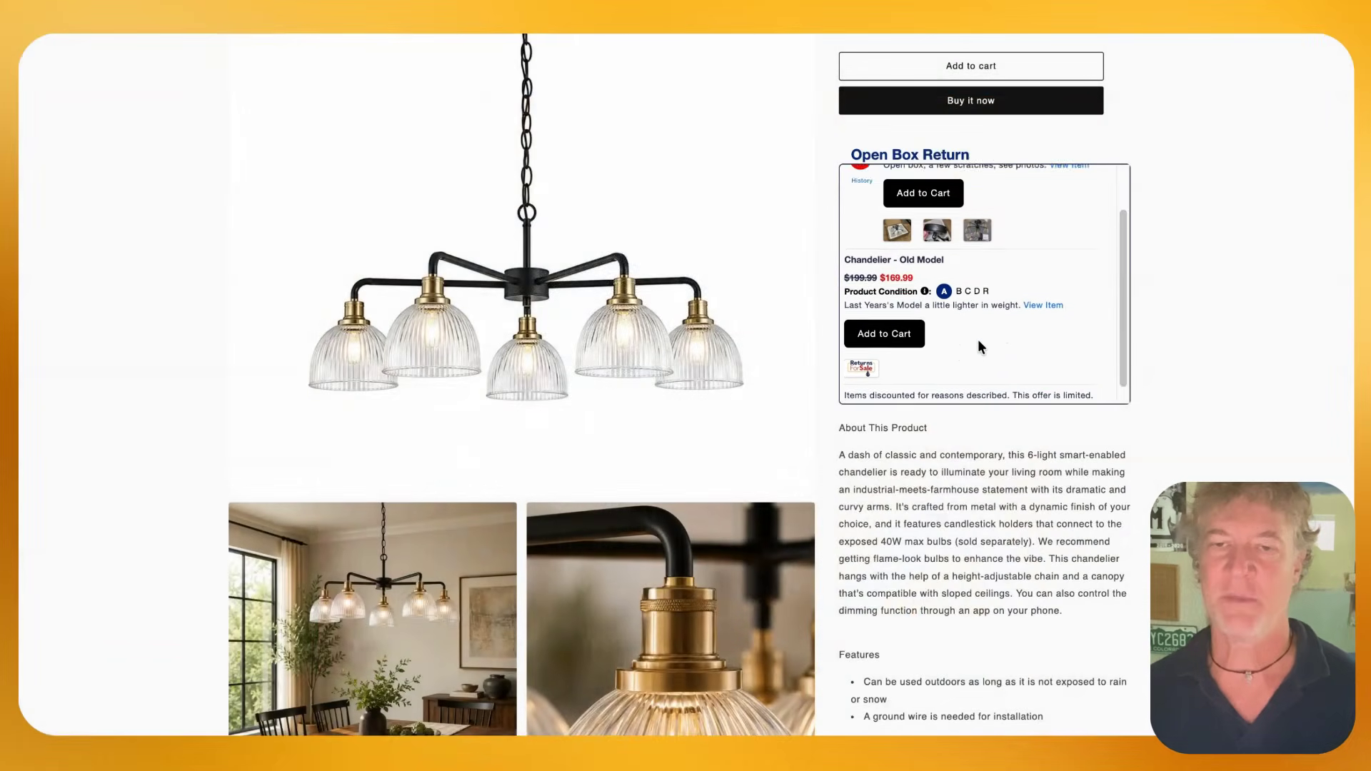
pyautogui.click(862, 350)
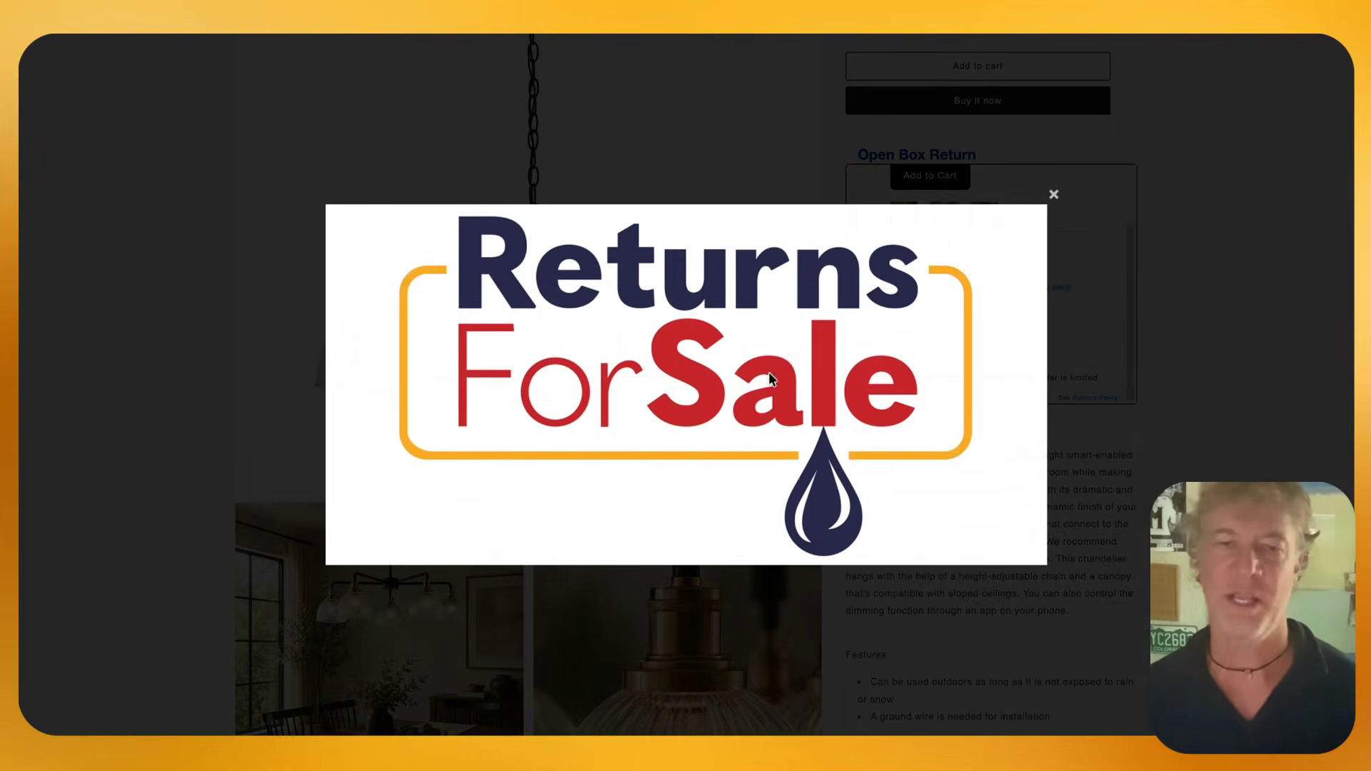
pyautogui.click(1055, 195)
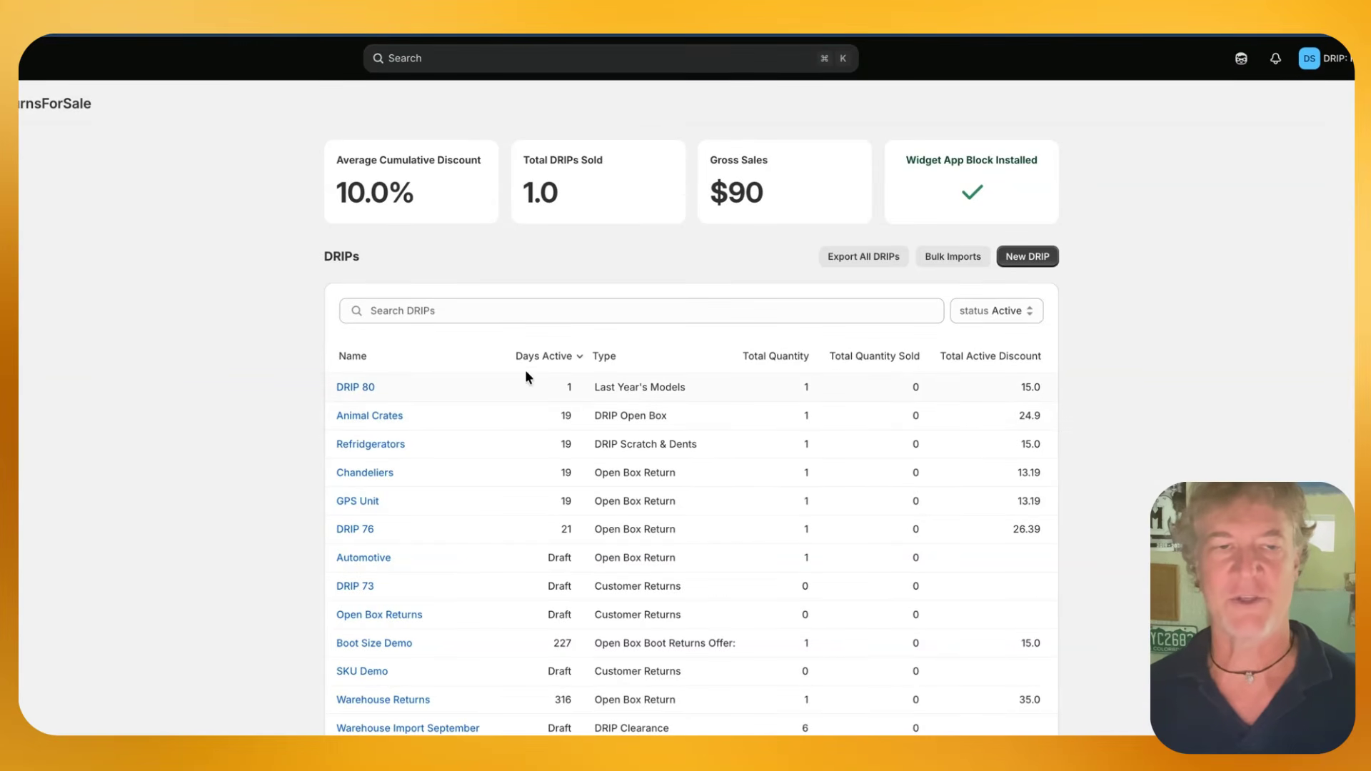
# Open DRIP 80 from the DRIPs list and look at the parent reassignment dialog without changing the parent
pyautogui.click(352, 389)
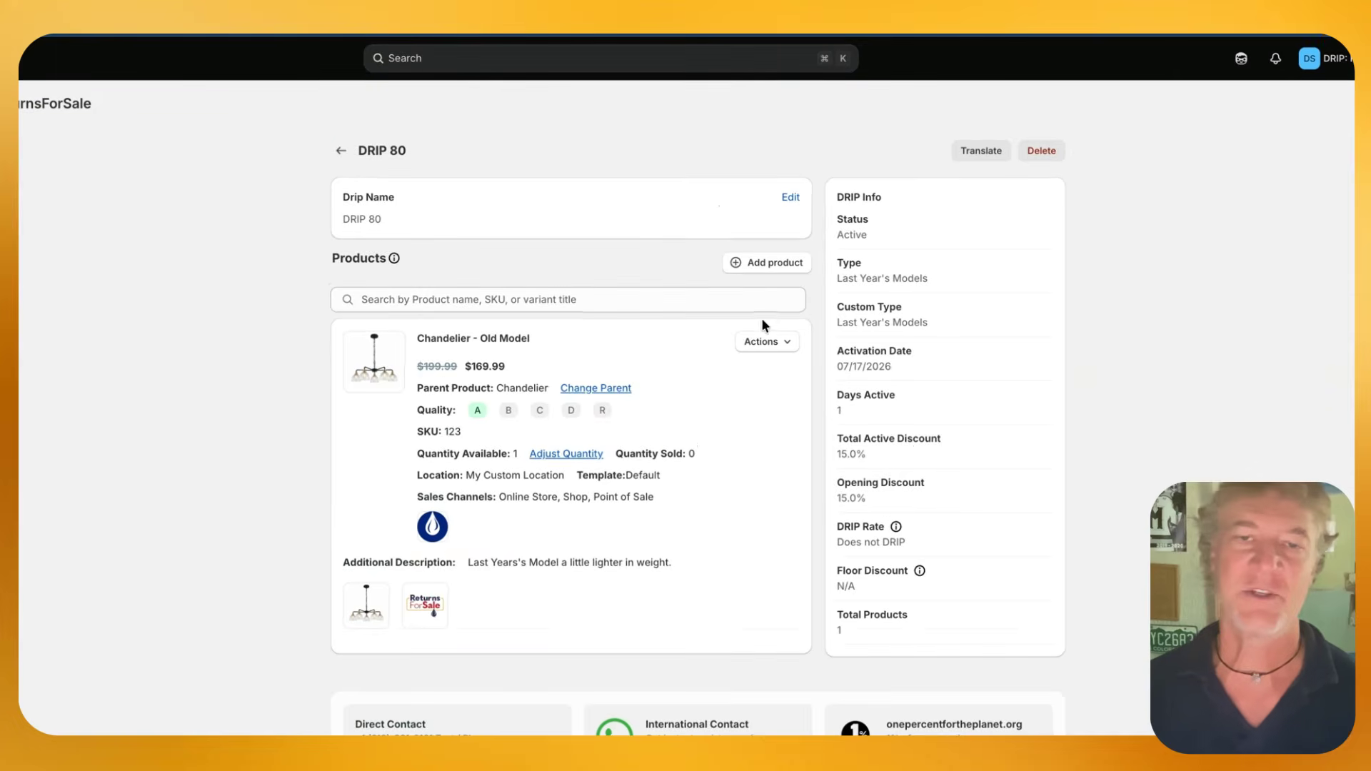
pyautogui.click(616, 388)
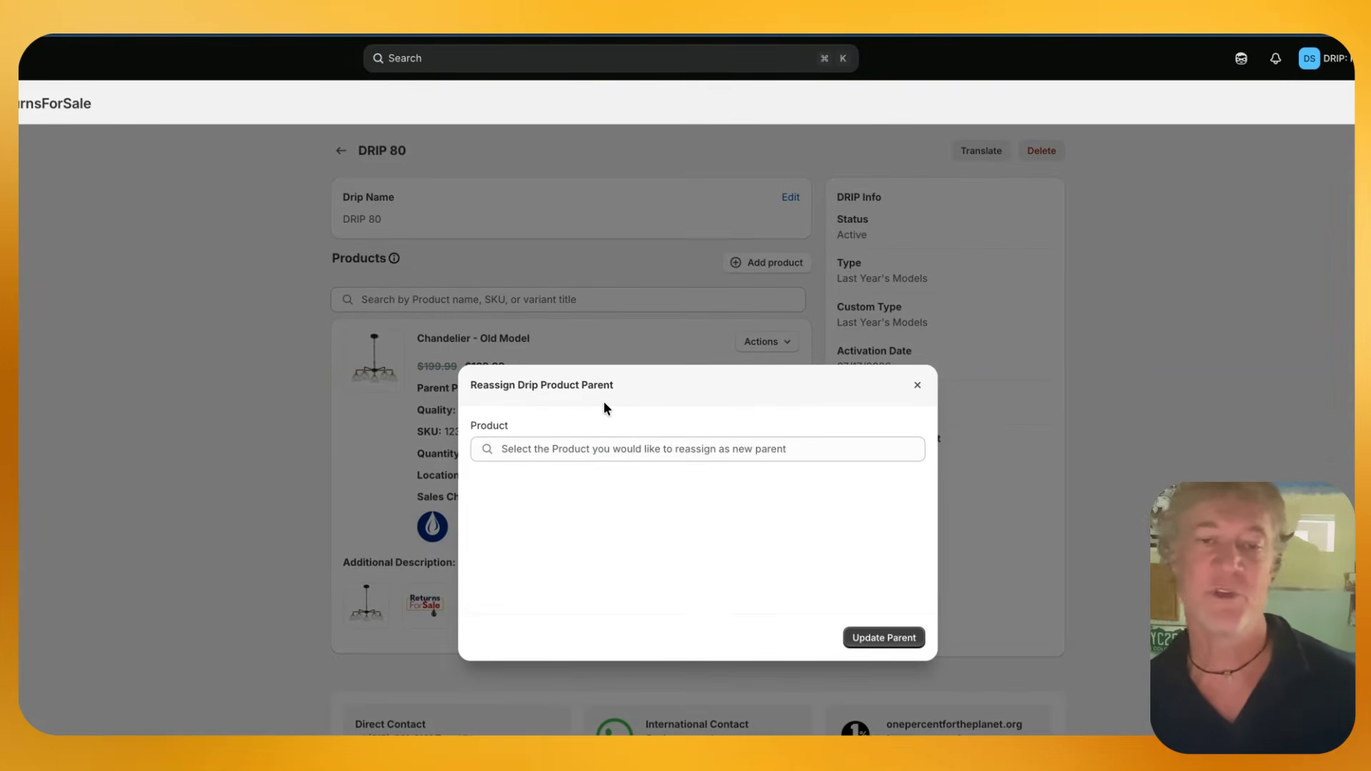
pyautogui.click(920, 386)
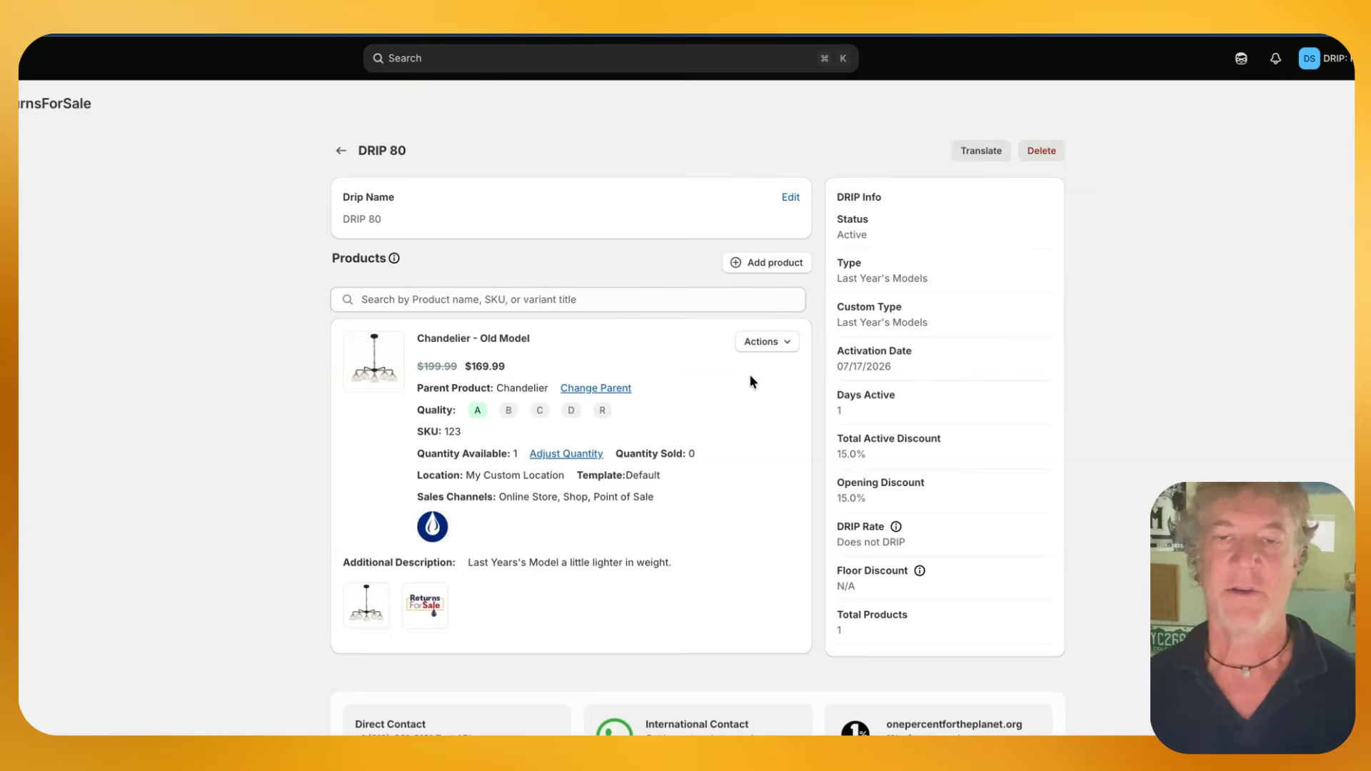
# Review the available product actions and the DRIP name editing option in DRIP 80 without making changes
pyautogui.click(786, 344)
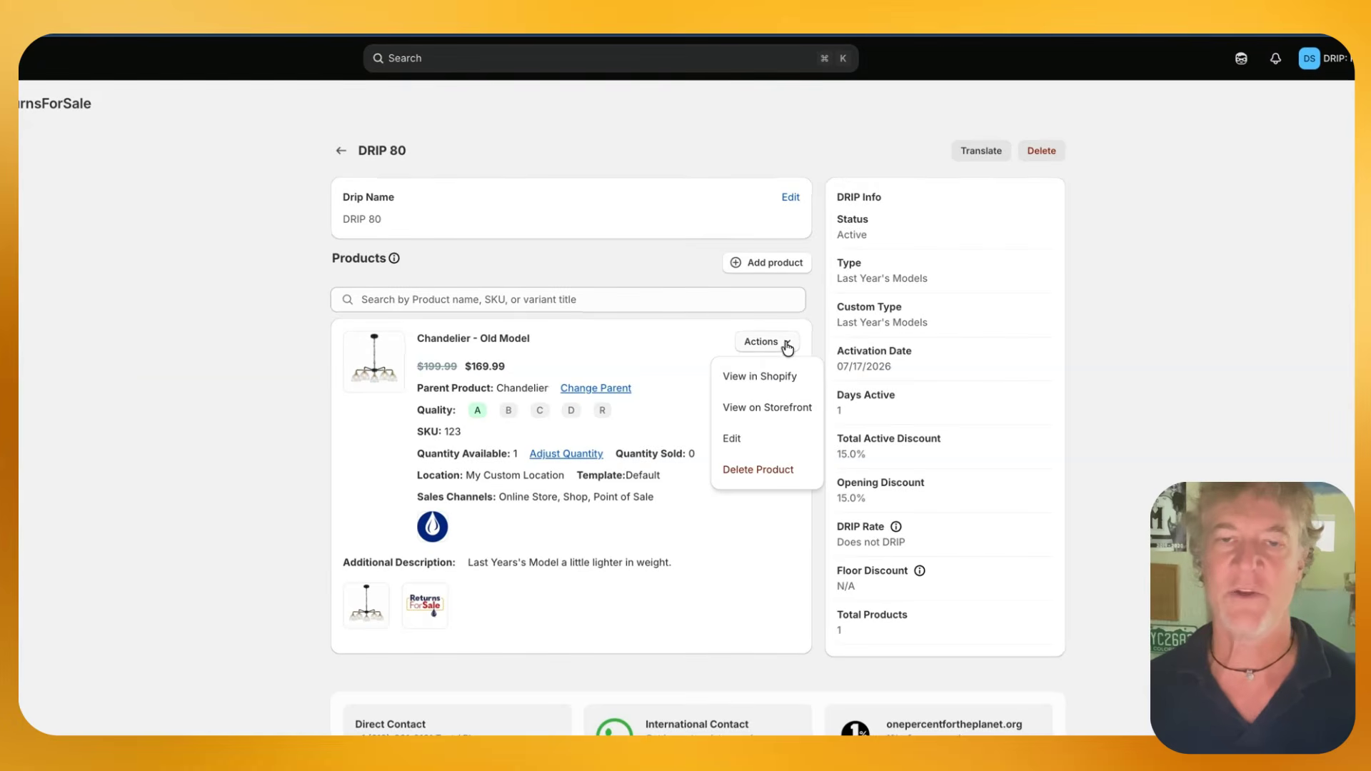
pyautogui.click(792, 198)
pyautogui.click(914, 447)
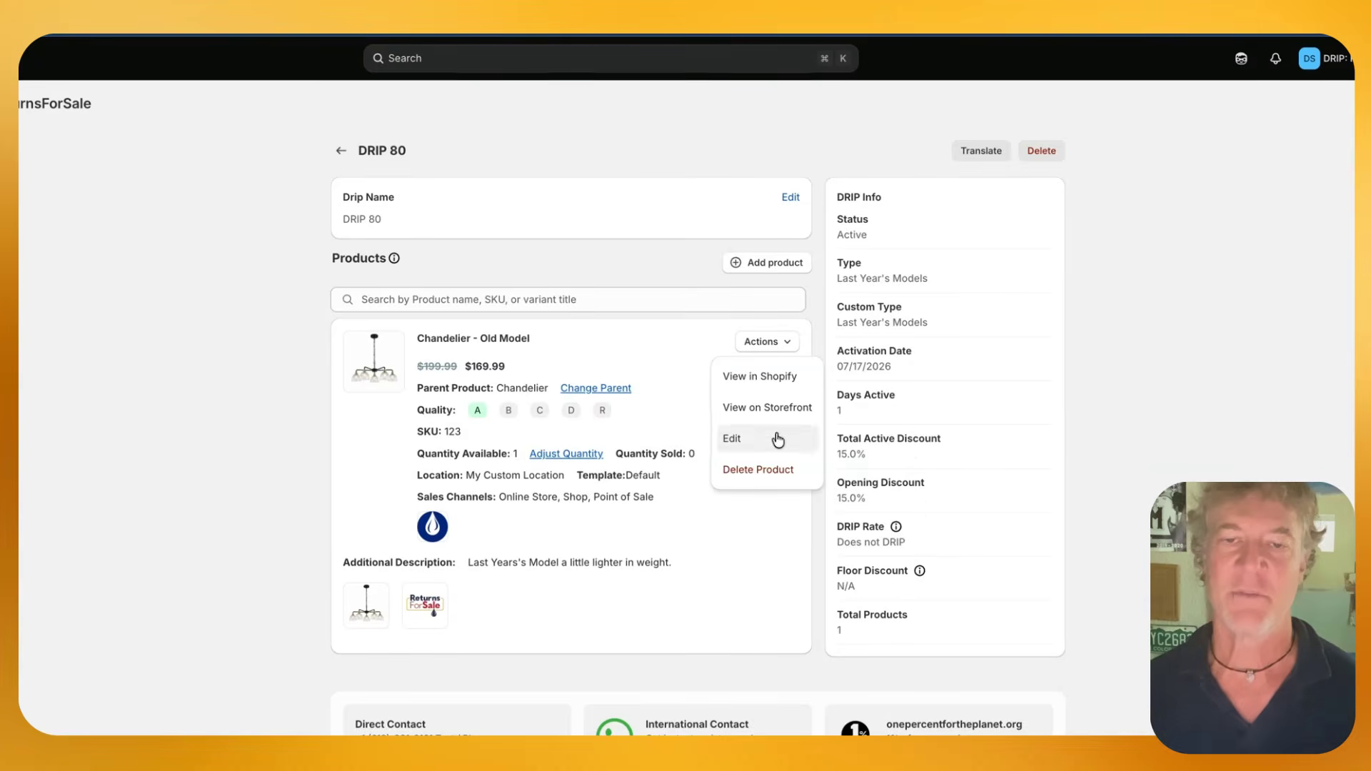
pyautogui.click(691, 339)
# Leave DRIP 80 and open Chandelier - Old Model from the Shopify product list
pyautogui.click(341, 150)
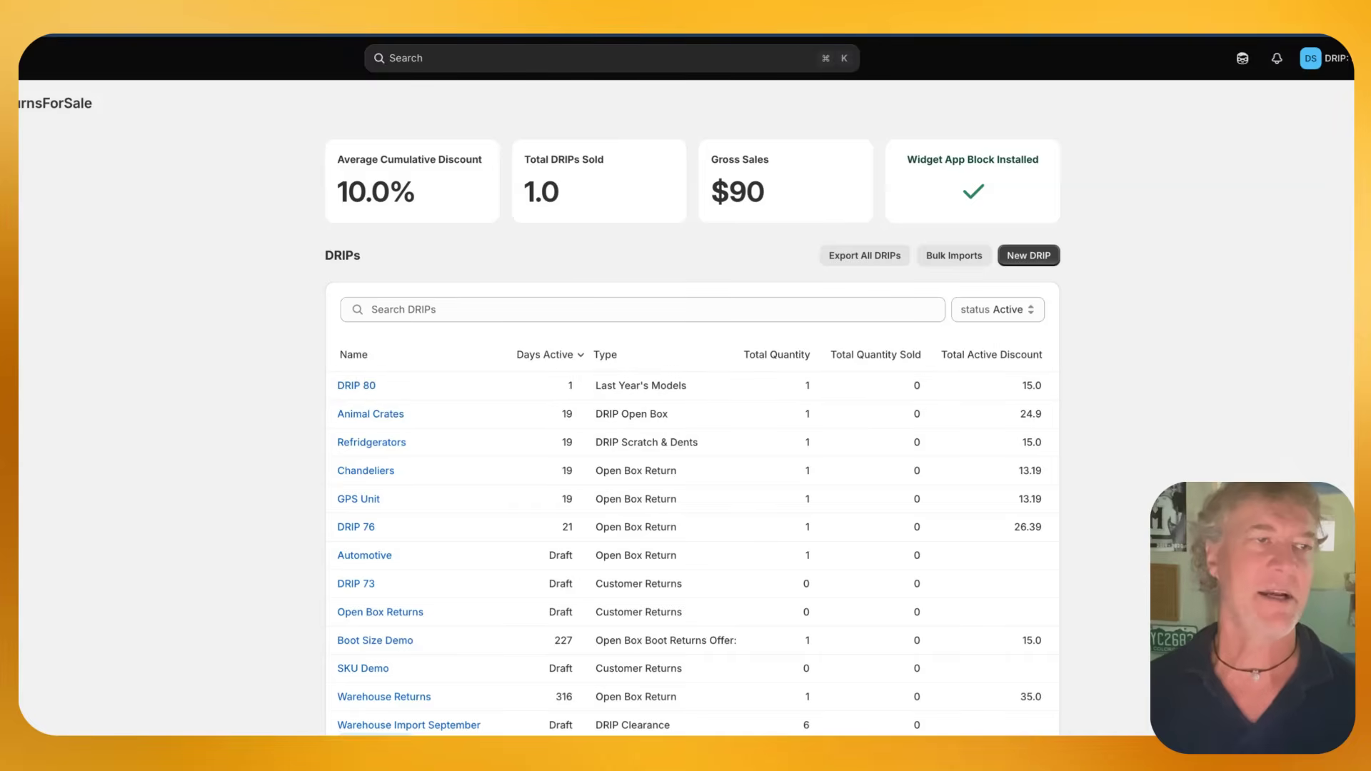
pyautogui.click(103, 151)
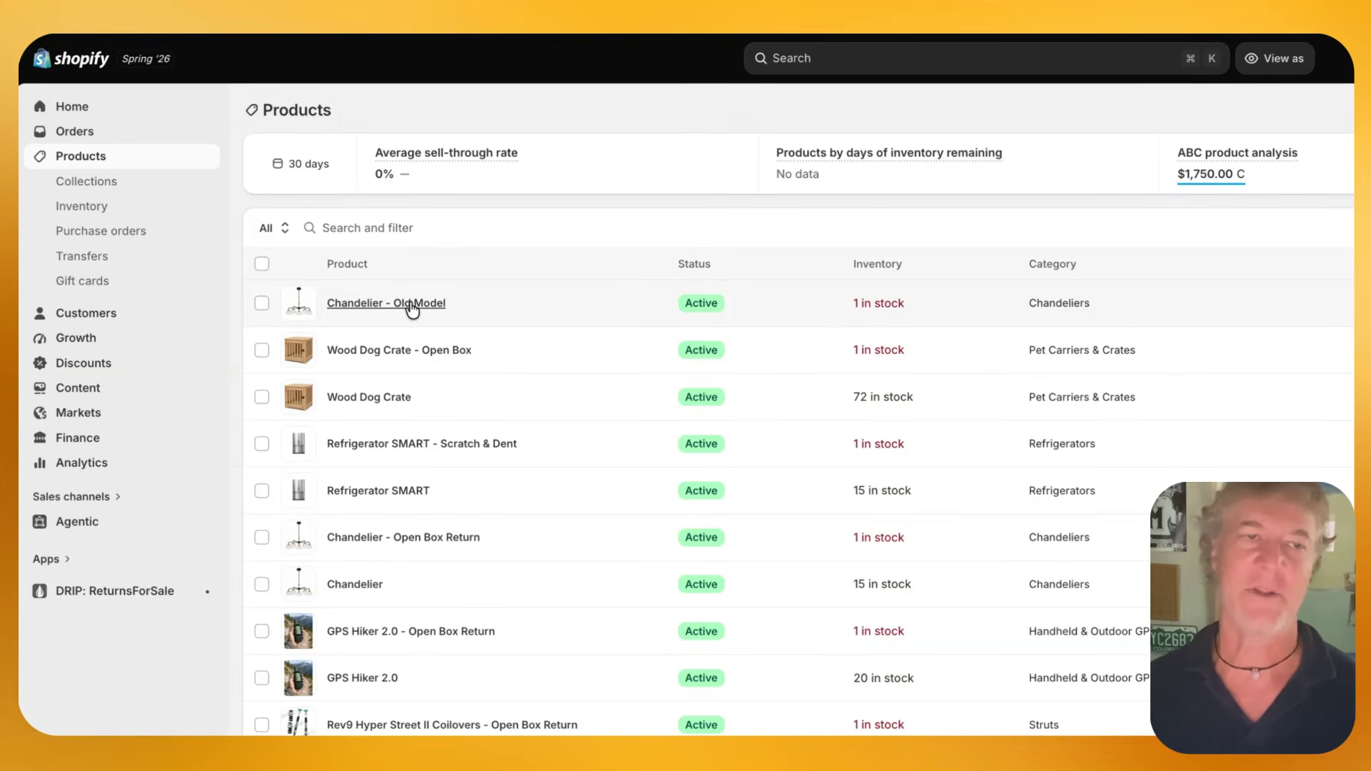
pyautogui.click(410, 303)
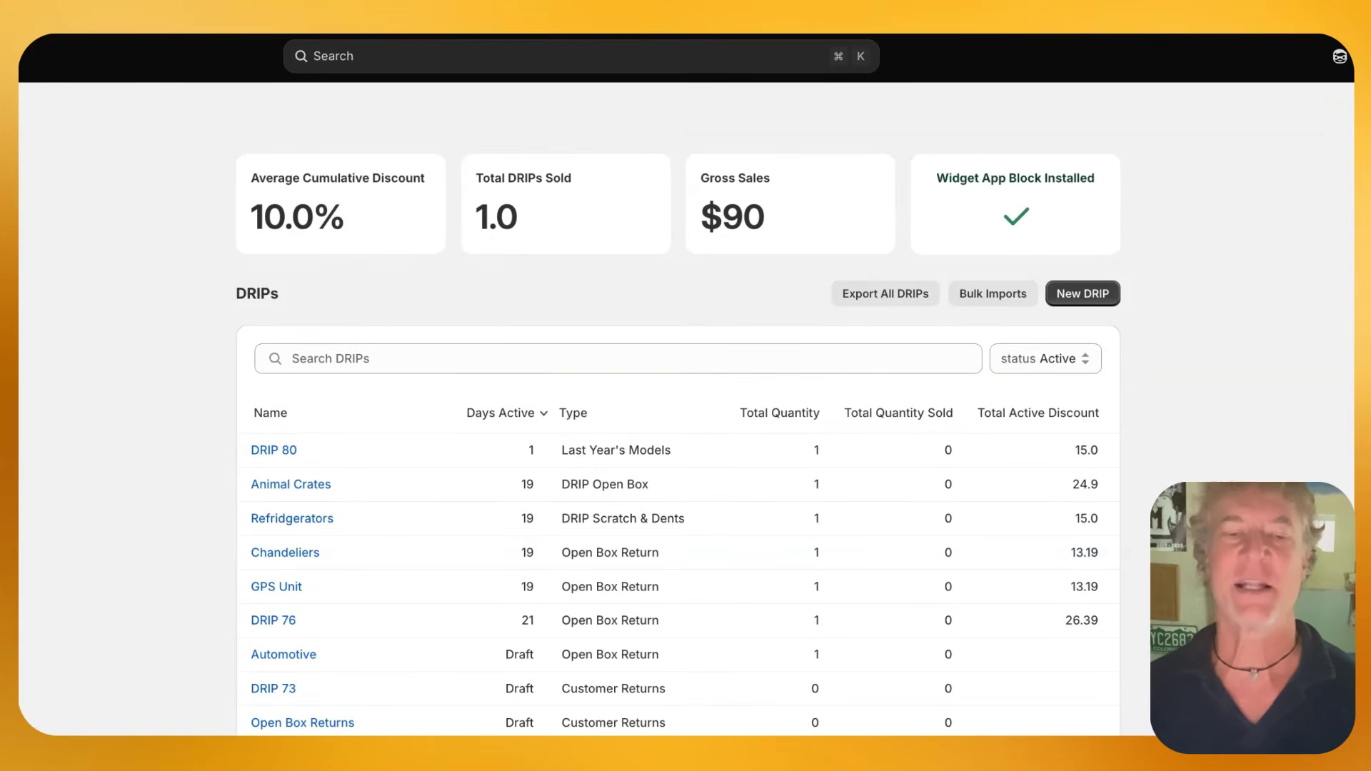
# Look through the DRIPs list down to the app's support contact details
pyautogui.scroll(-2, 1163, 447)
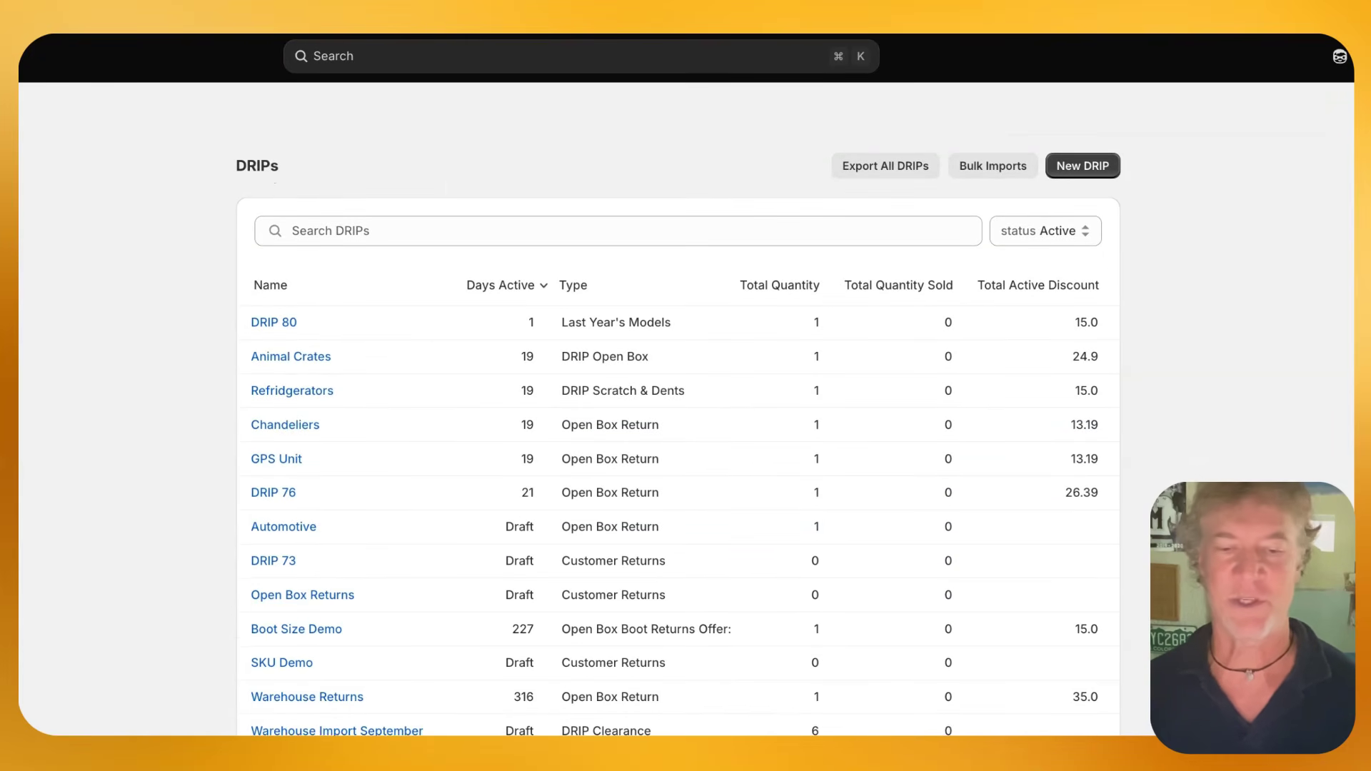
pyautogui.scroll(-5, 424, 624)
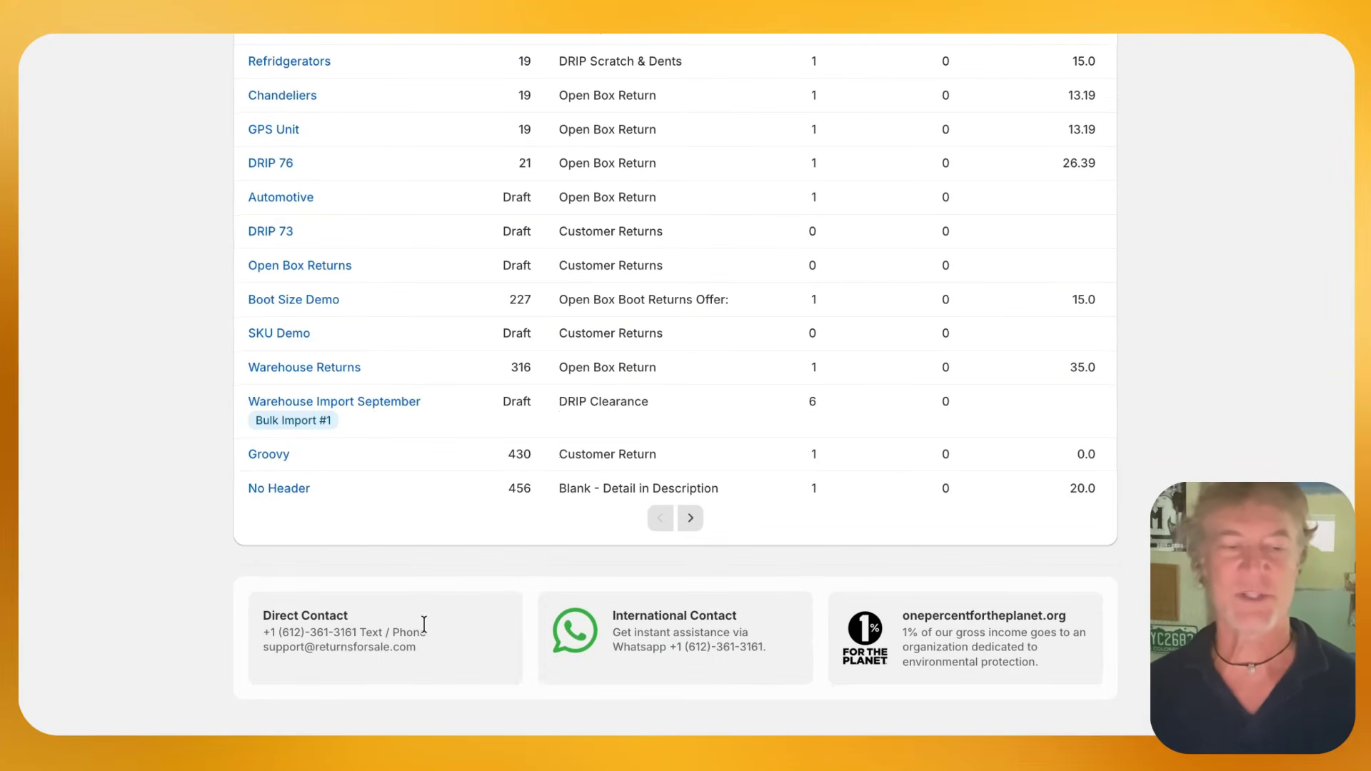